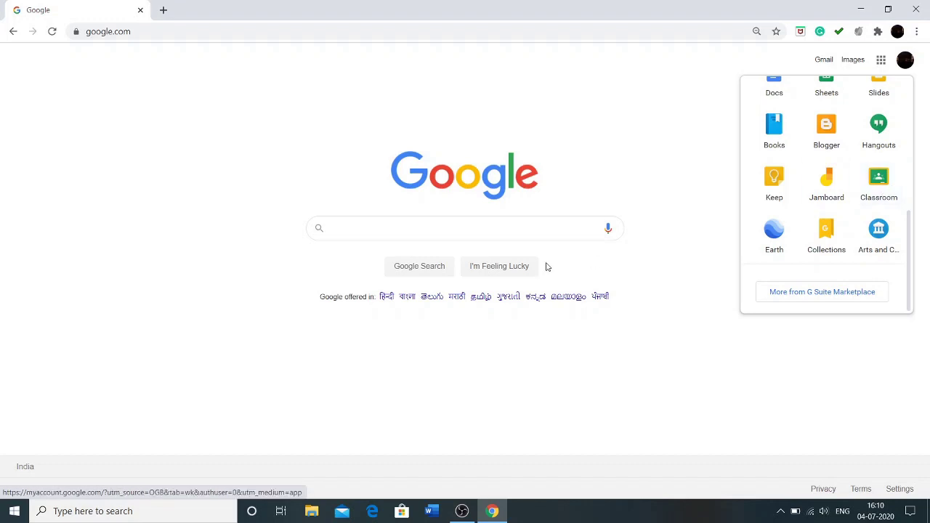
pyautogui.click(377, 221)
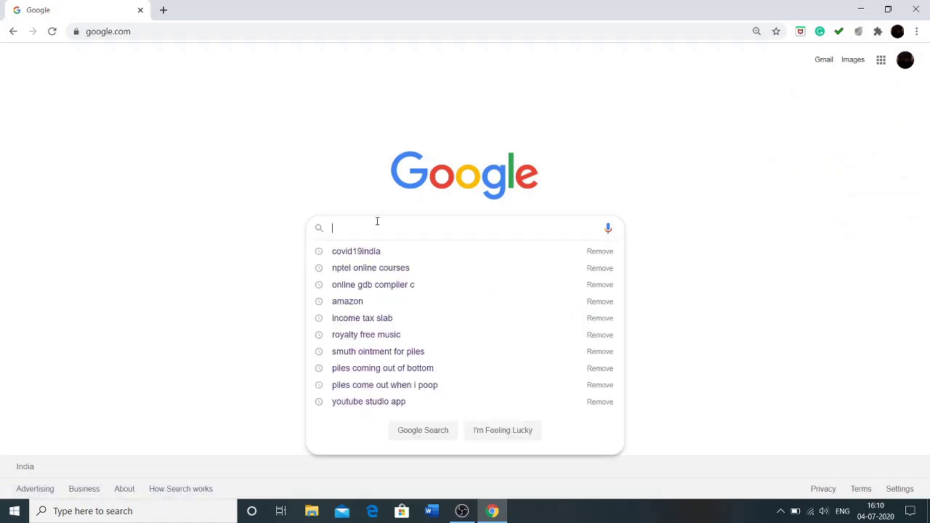
pyautogui.write('goo')
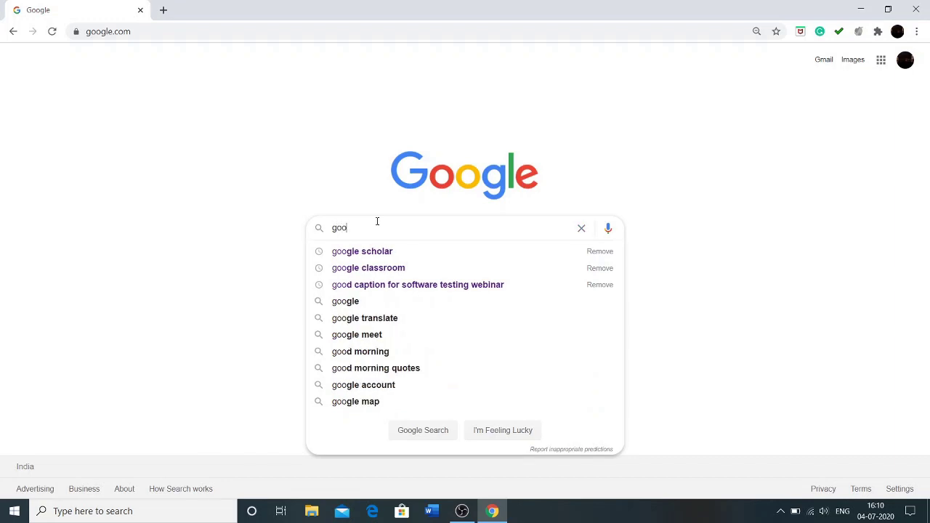
pyautogui.write('gle')
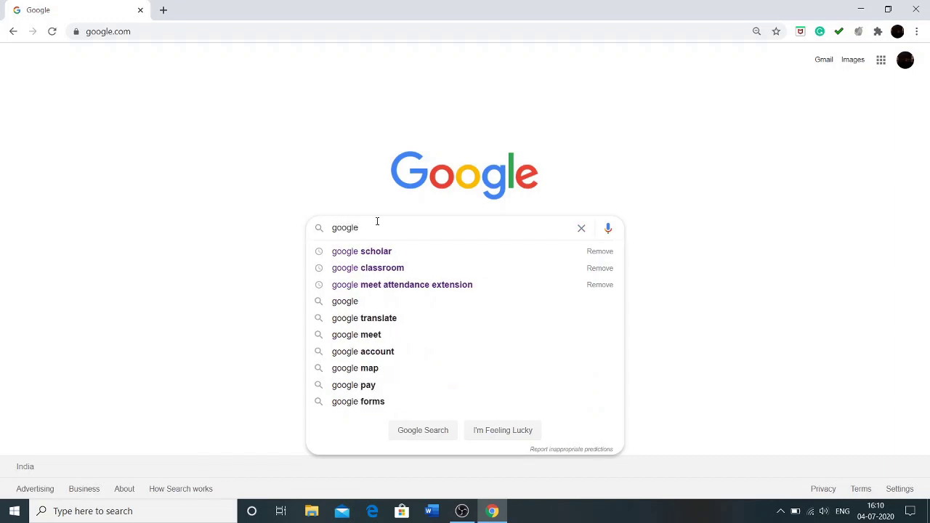
pyautogui.write('.class')
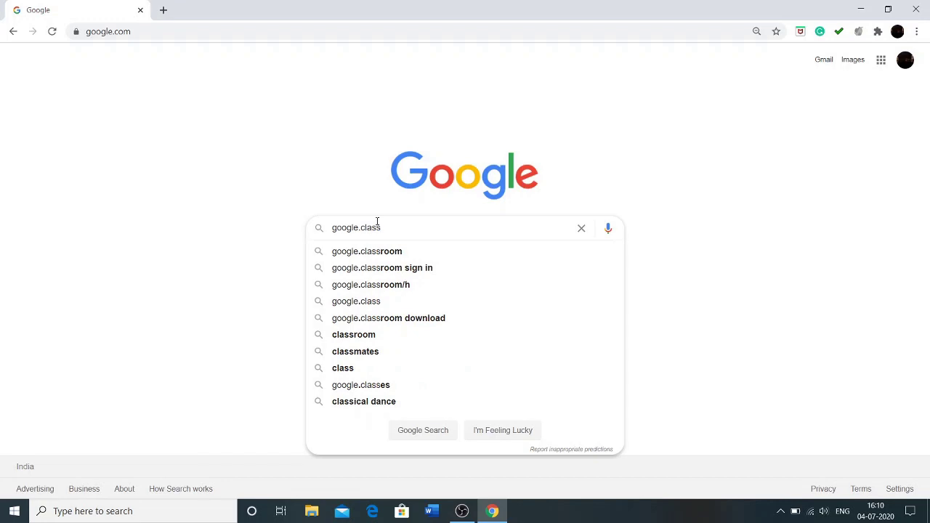
pyautogui.click(347, 155)
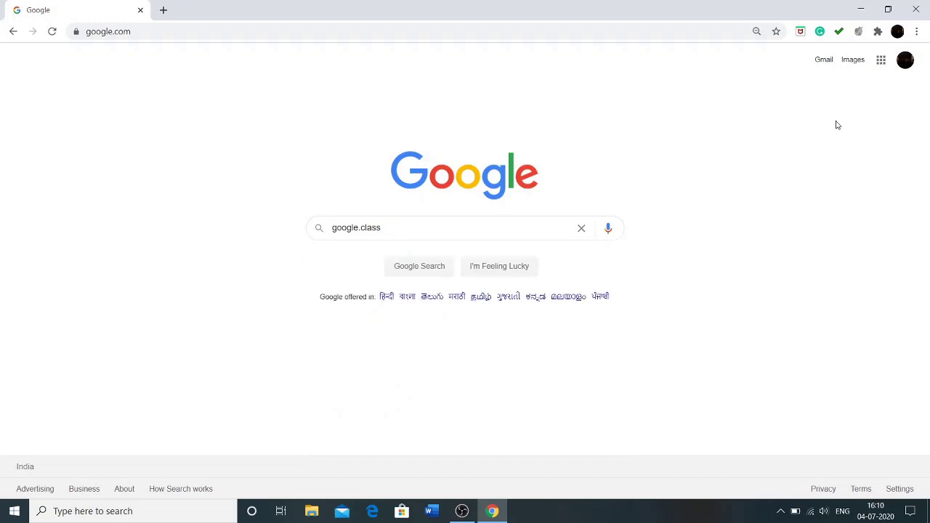
# - Open Google Classroom from the Google apps list and switch to the teacher's institutional account
pyautogui.click(880, 61)
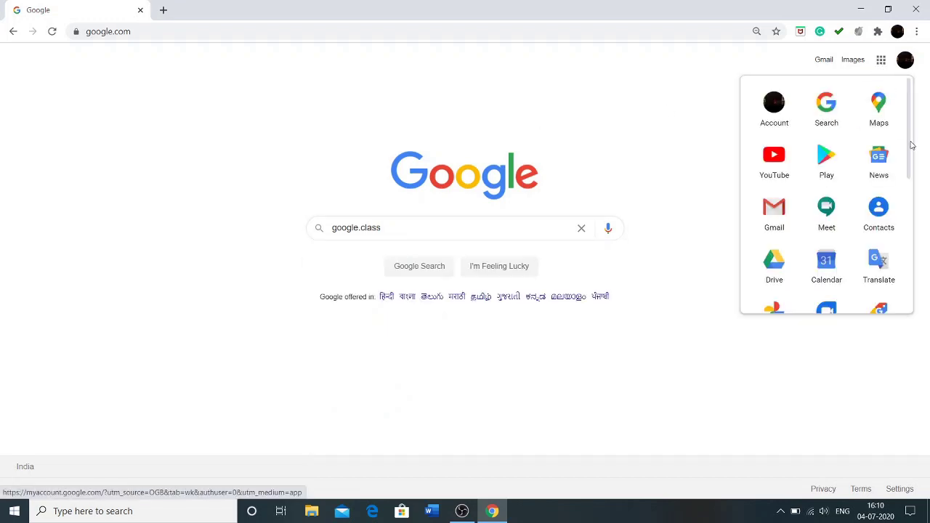
pyautogui.moveTo(912, 146); pyautogui.dragTo(920, 247)
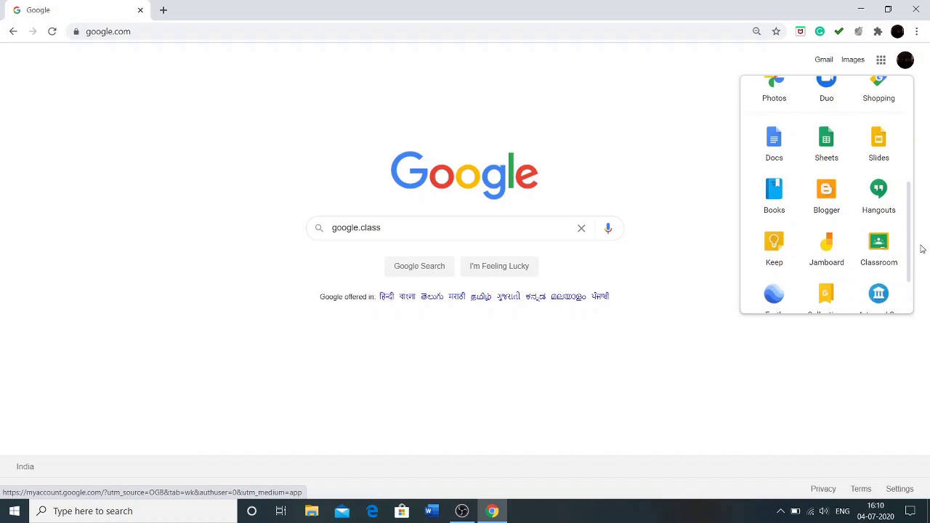
pyautogui.click(881, 247)
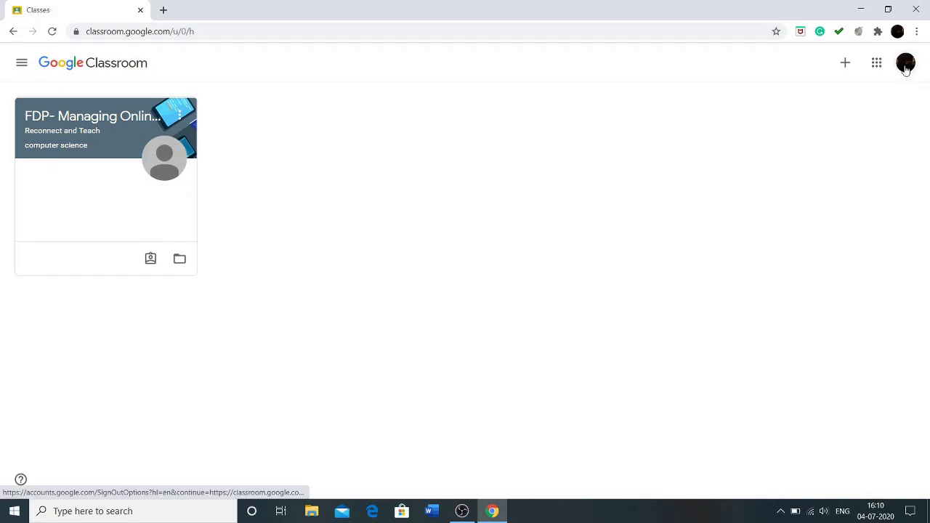
pyautogui.click(905, 63)
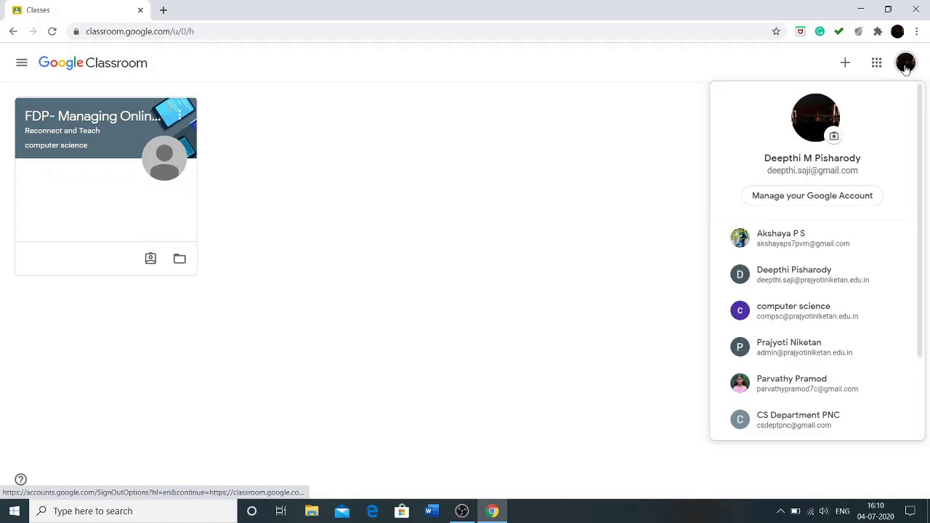
pyautogui.click(765, 279)
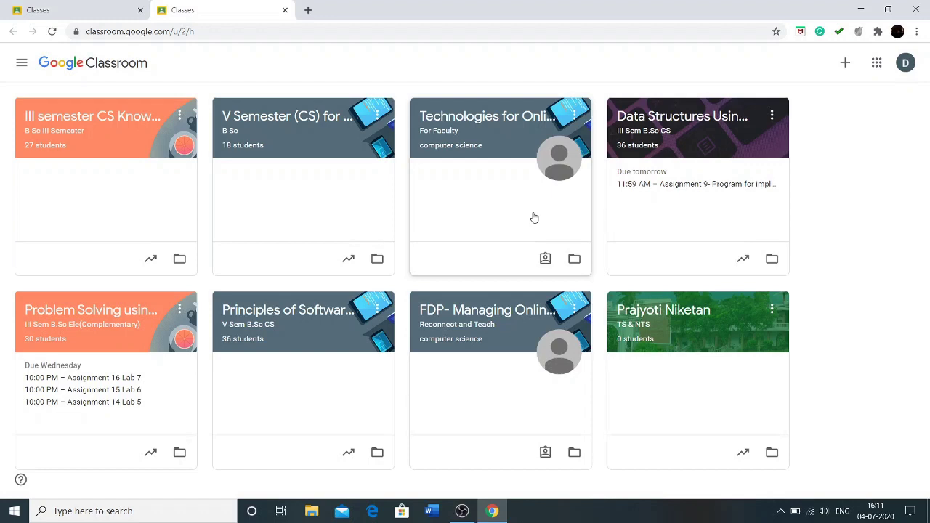
# - Start creating a new class named "Standard 1 A" with the section "Std 1"
pyautogui.click(845, 64)
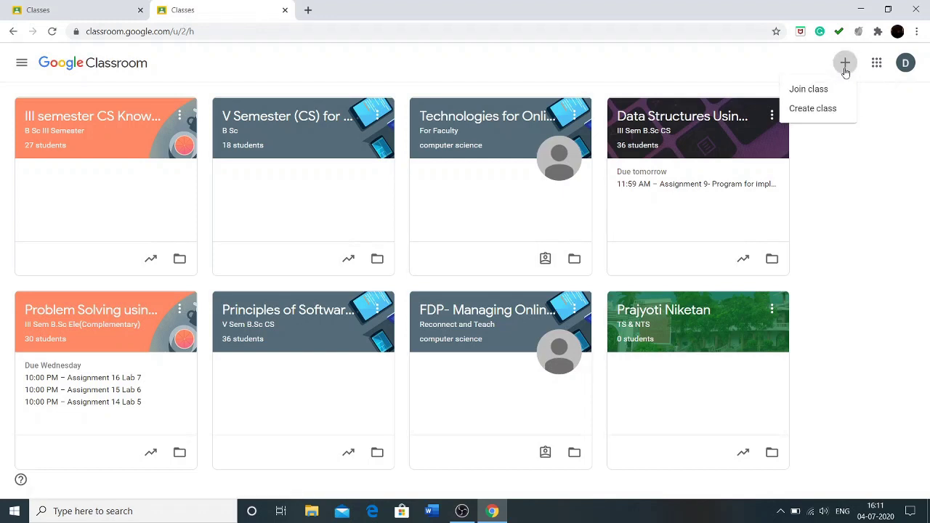
pyautogui.click(825, 115)
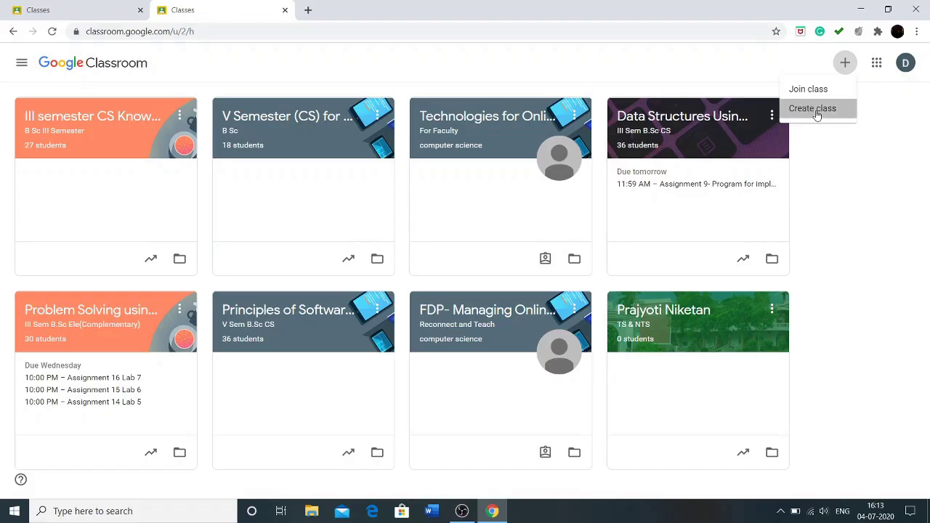
pyautogui.click(815, 109)
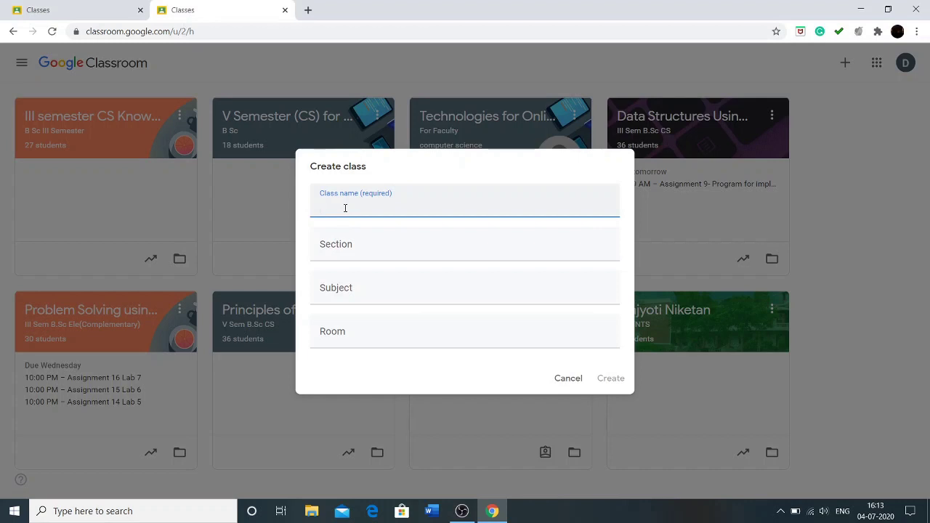
pyautogui.write('Standard 1 A')
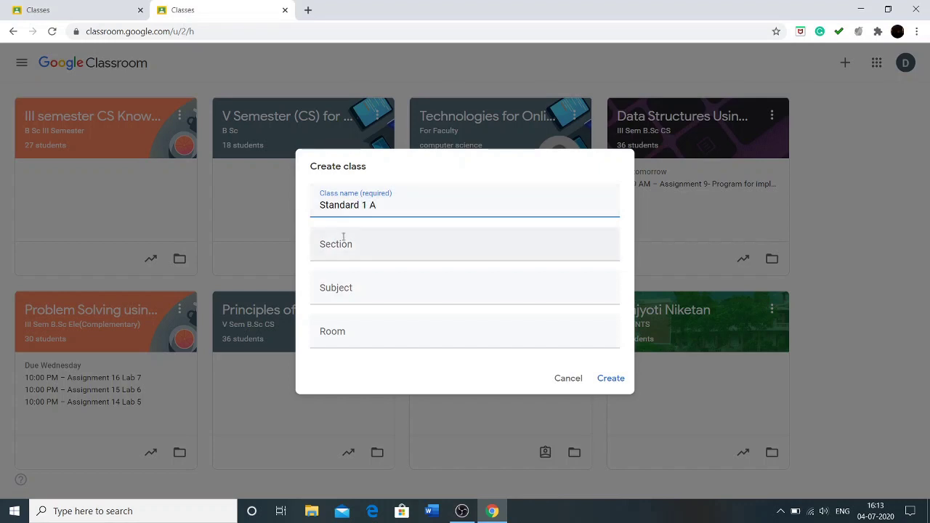
pyautogui.click(343, 240)
pyautogui.write('Std 1')
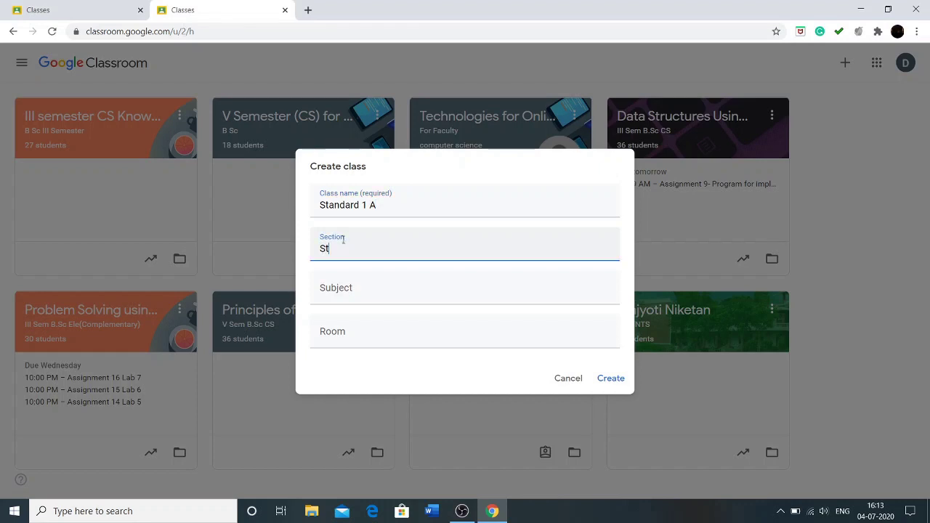
# - Set the new class's subject to Mathematics and its room to "Floor 1 room1", and create the class
pyautogui.click(341, 282)
pyautogui.write('M')
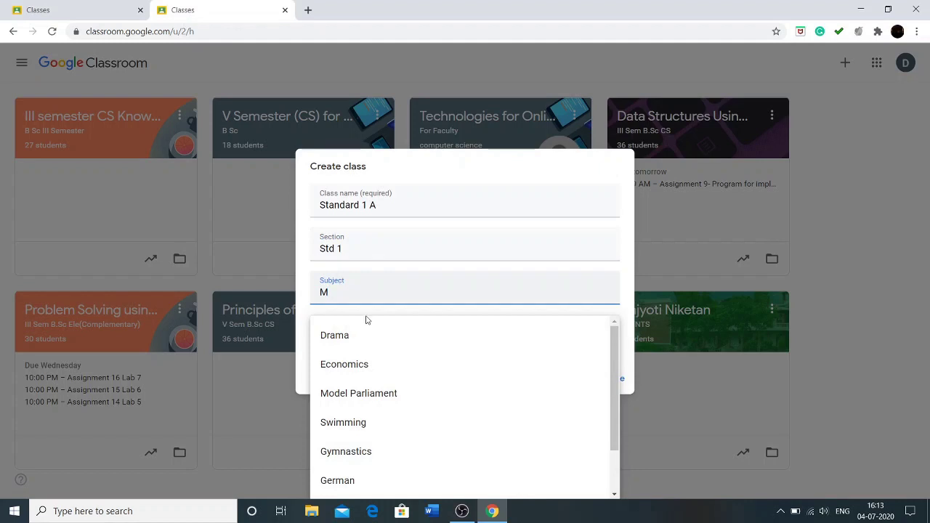
pyautogui.write('ath')
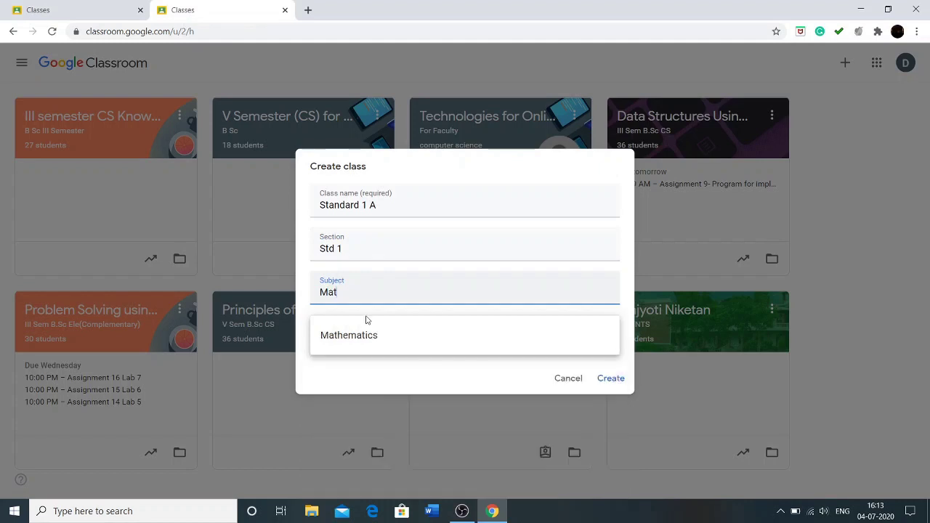
pyautogui.click(368, 335)
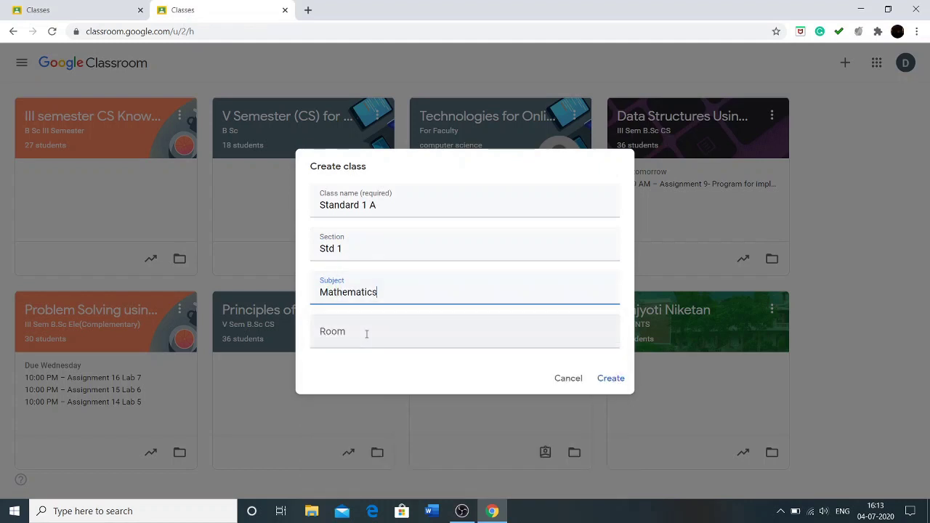
pyautogui.click(366, 335)
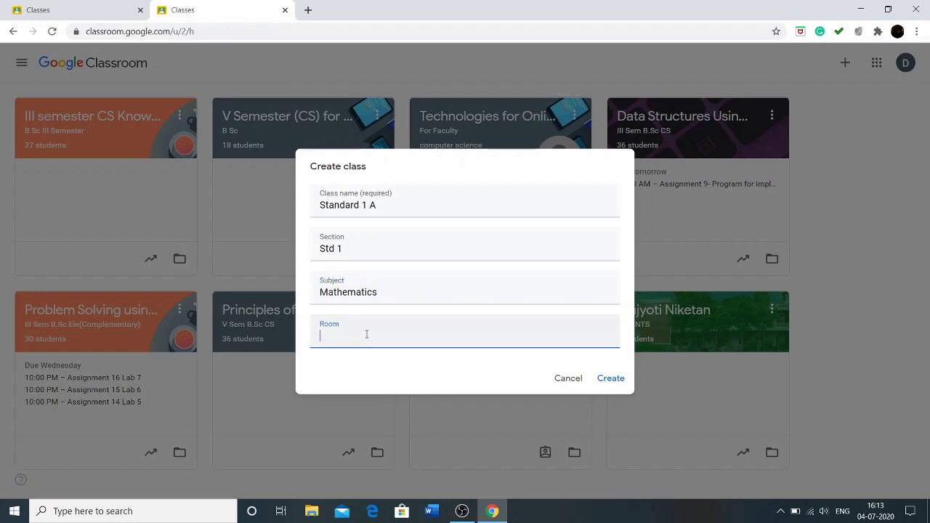
pyautogui.write('Floor 1 room1')
pyautogui.click(622, 383)
pyautogui.click(617, 379)
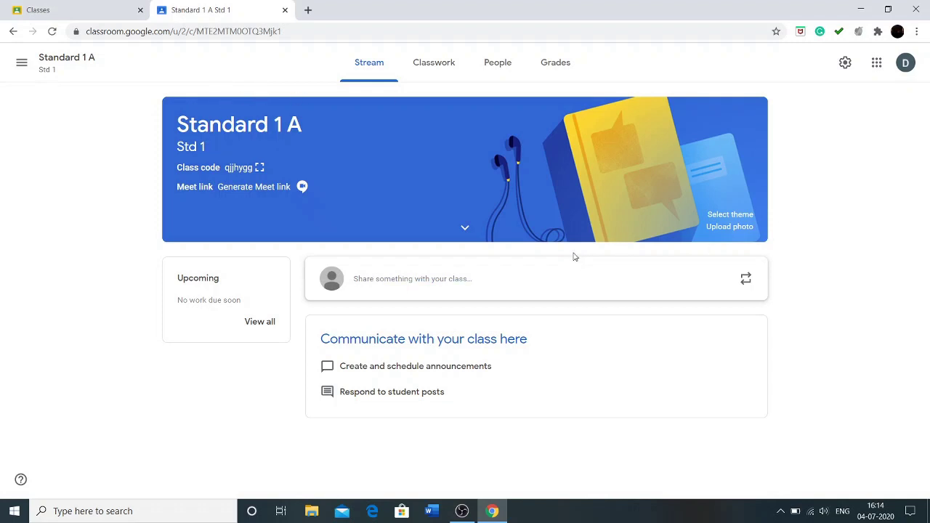
# - Apply the Math & Science theme with the compass, yellow set square and ruler to the class banner
pyautogui.click(729, 215)
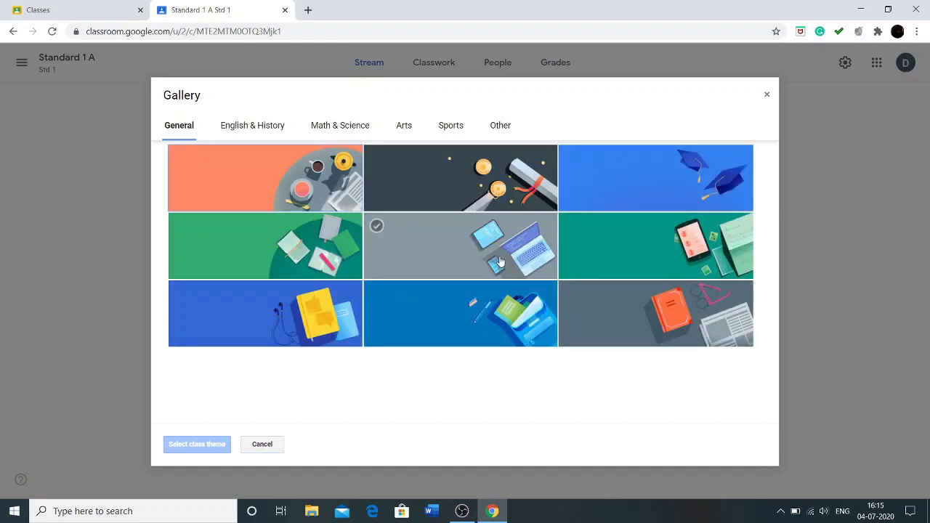
pyautogui.click(499, 262)
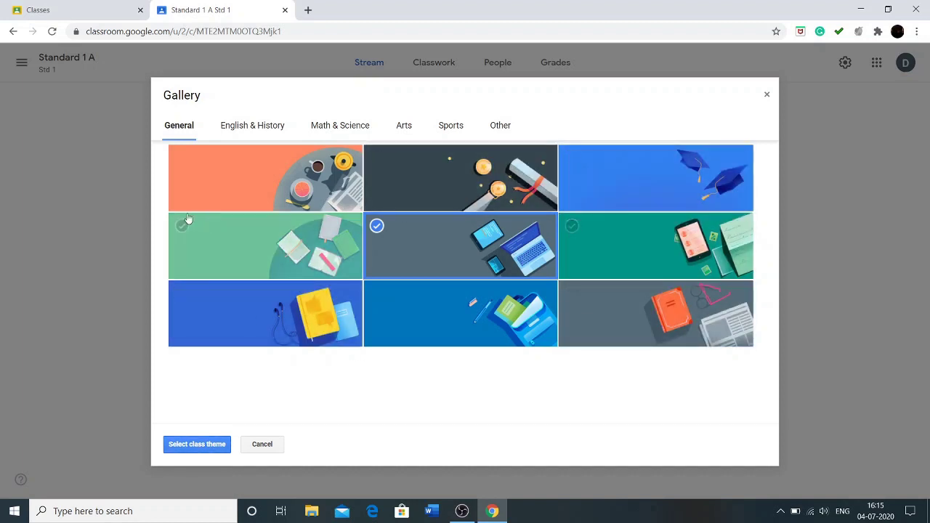
pyautogui.click(262, 125)
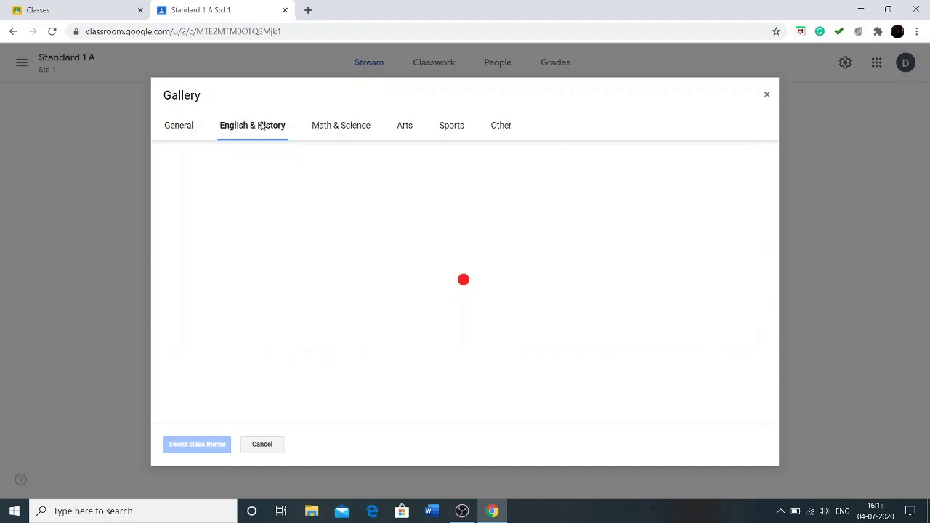
pyautogui.click(339, 131)
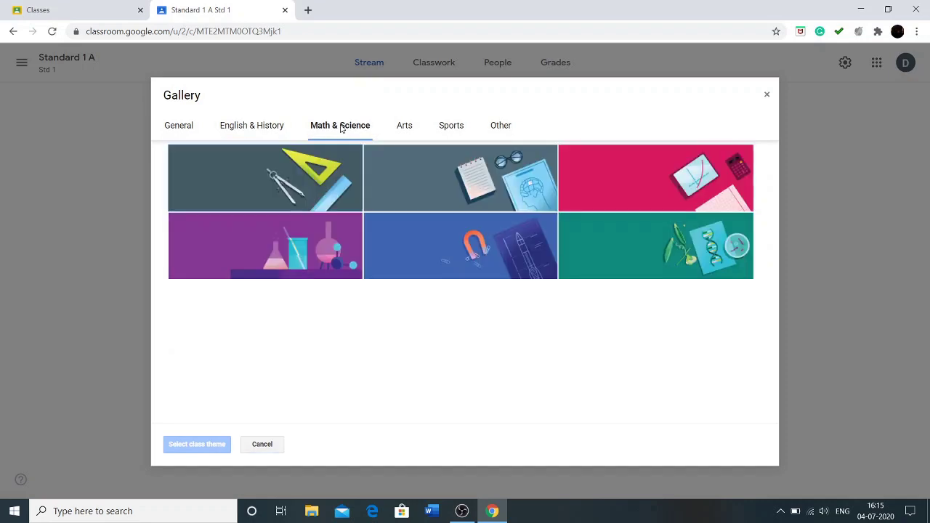
pyautogui.click(320, 191)
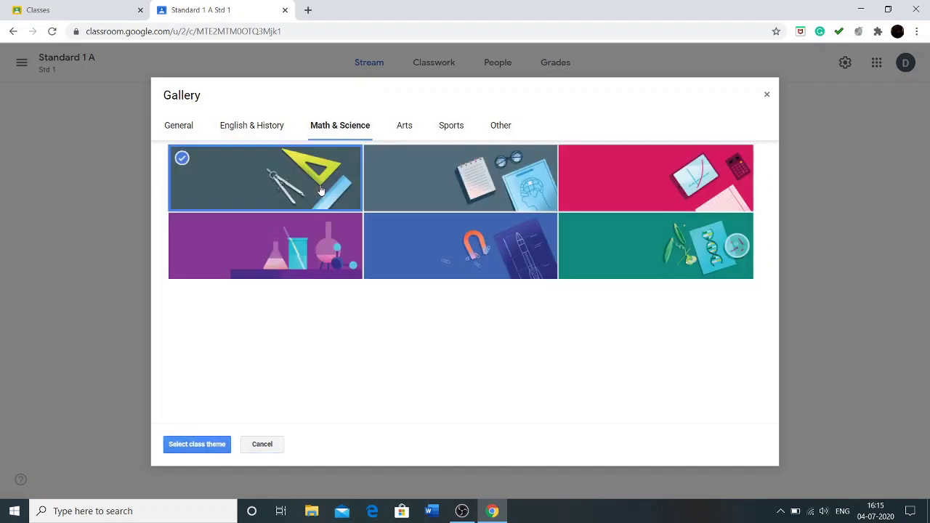
pyautogui.click(196, 444)
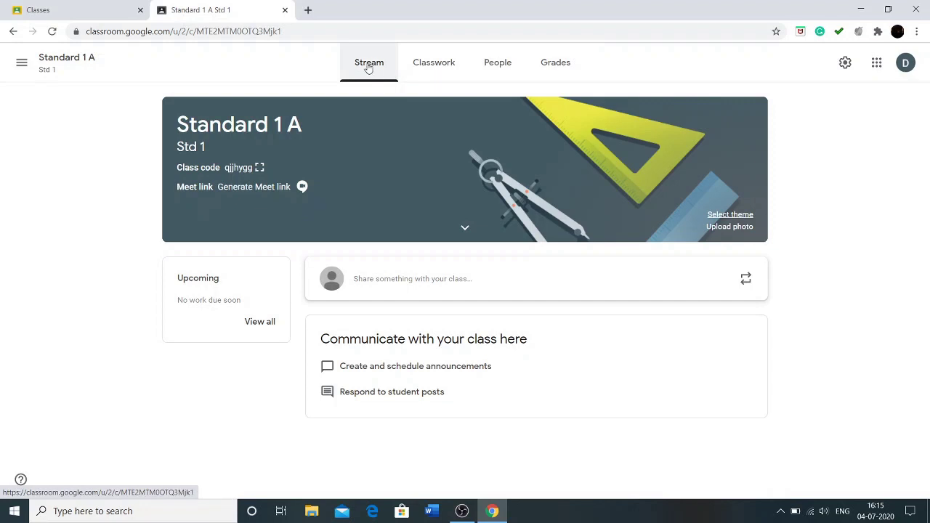
# - Look through the Classwork, People, Grades and Stream pages of the Standard 1 A class
pyautogui.click(441, 64)
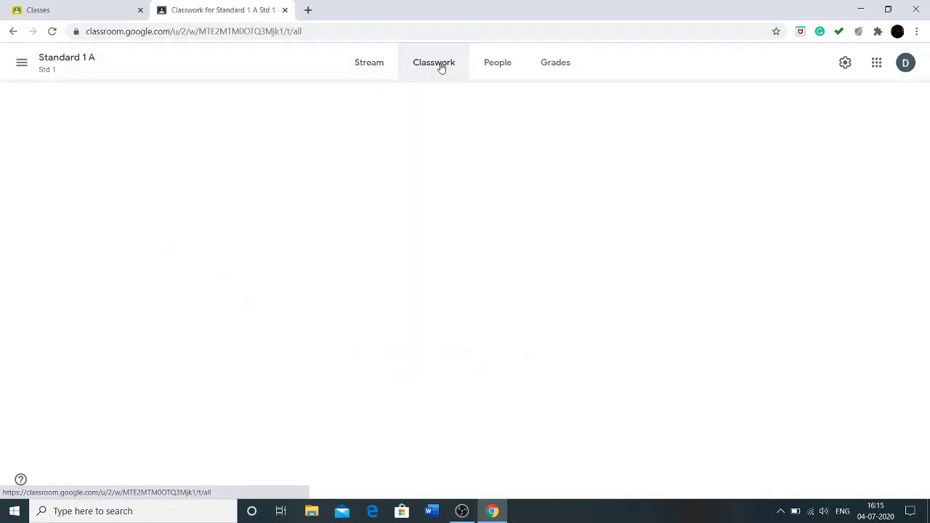
pyautogui.click(496, 64)
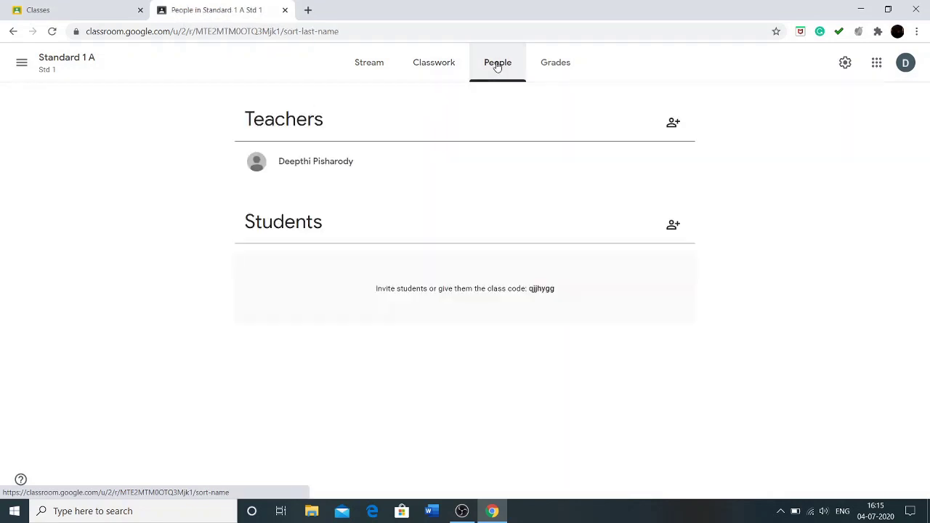
pyautogui.click(556, 64)
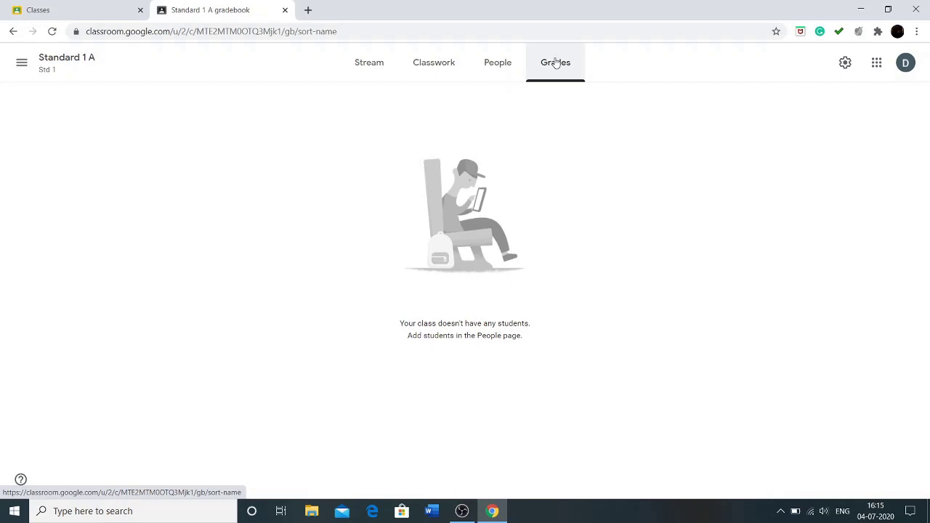
pyautogui.click(368, 64)
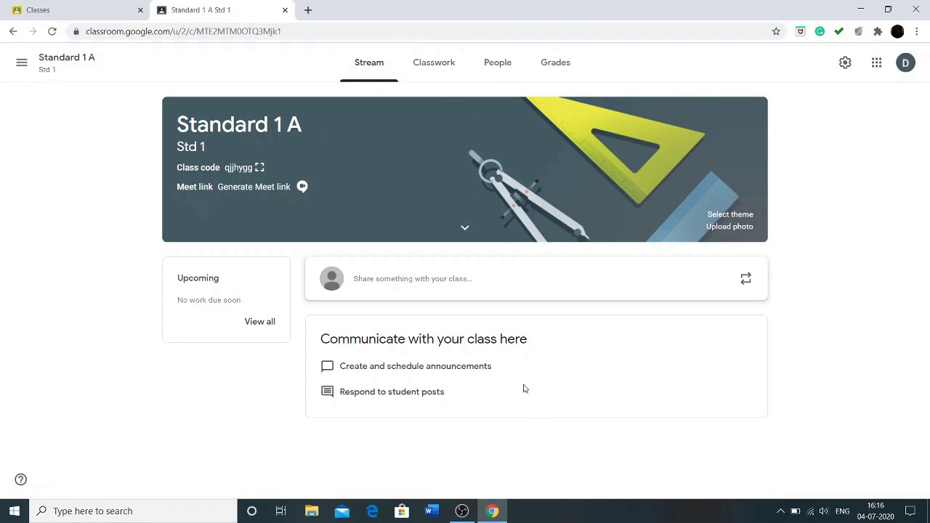
pyautogui.click(437, 64)
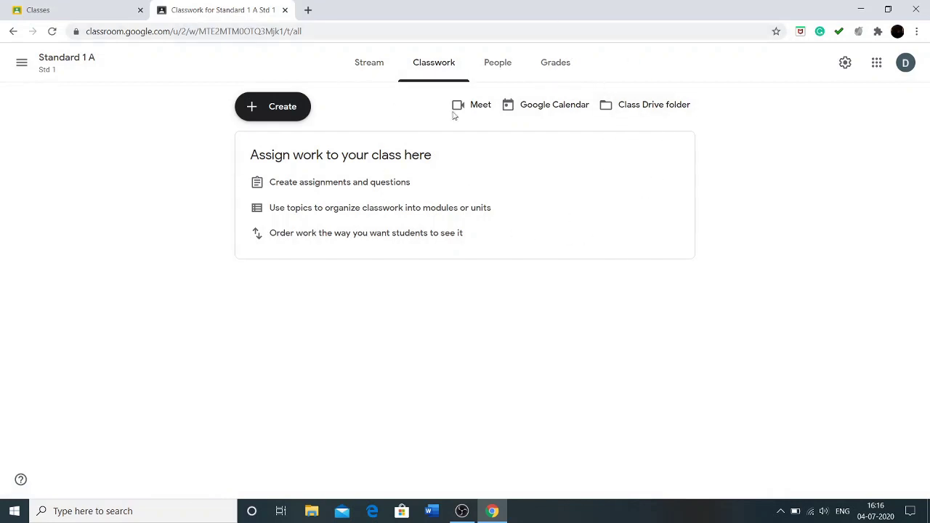
pyautogui.click(498, 63)
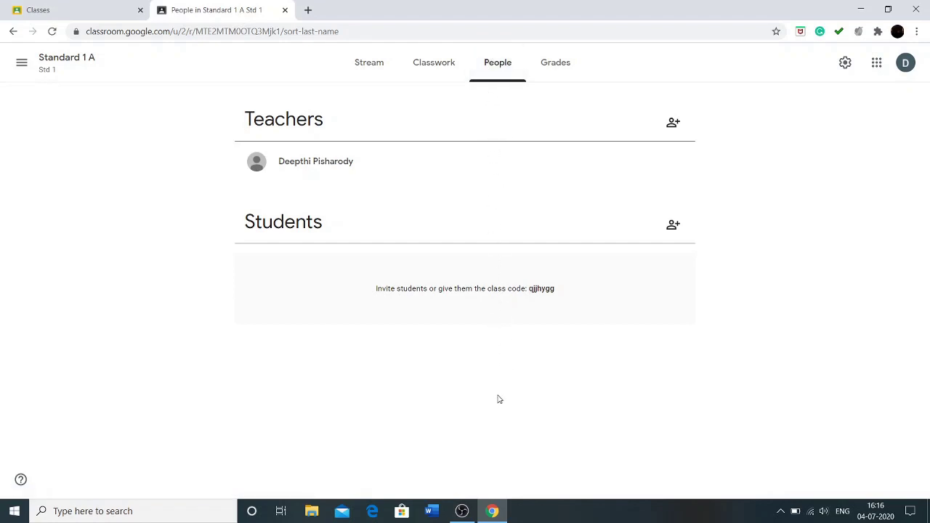
pyautogui.click(554, 66)
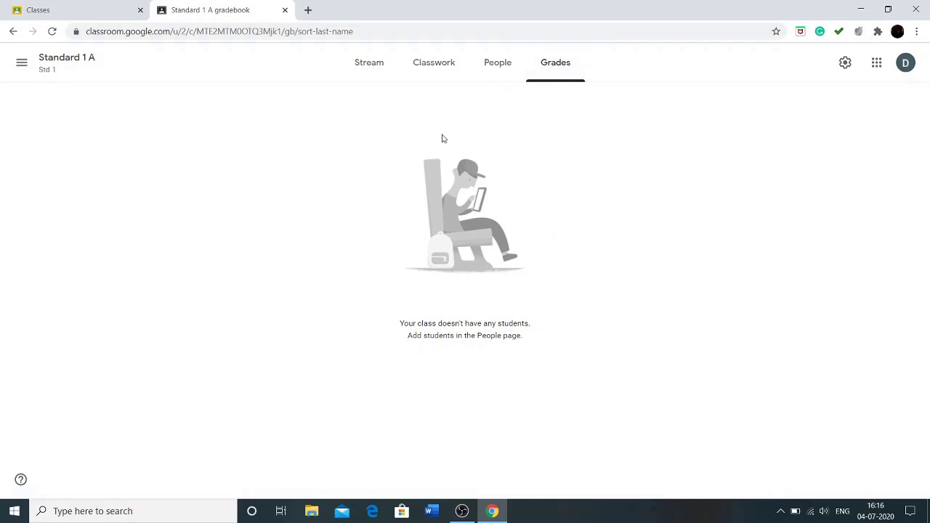
pyautogui.click(374, 63)
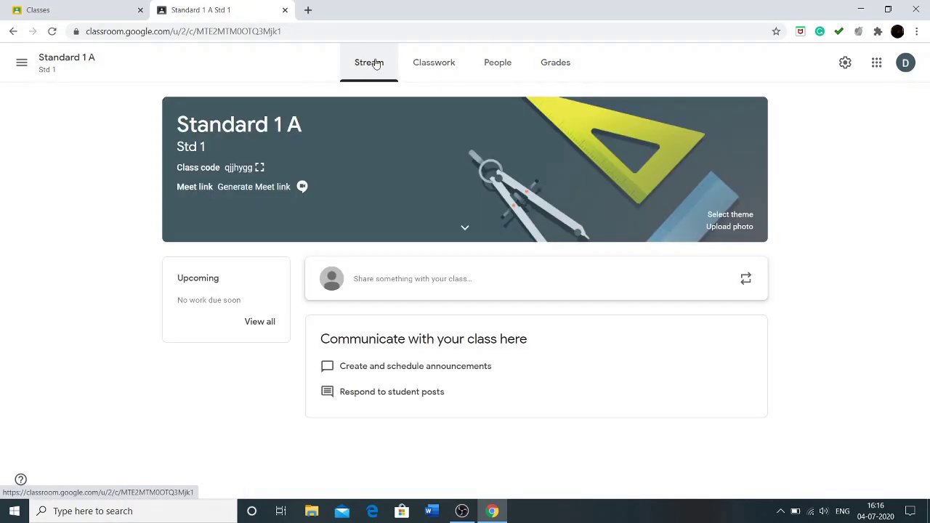
# - Set the class's stream permission to "Only teachers can post or comment" in the class settings and save
pyautogui.click(846, 66)
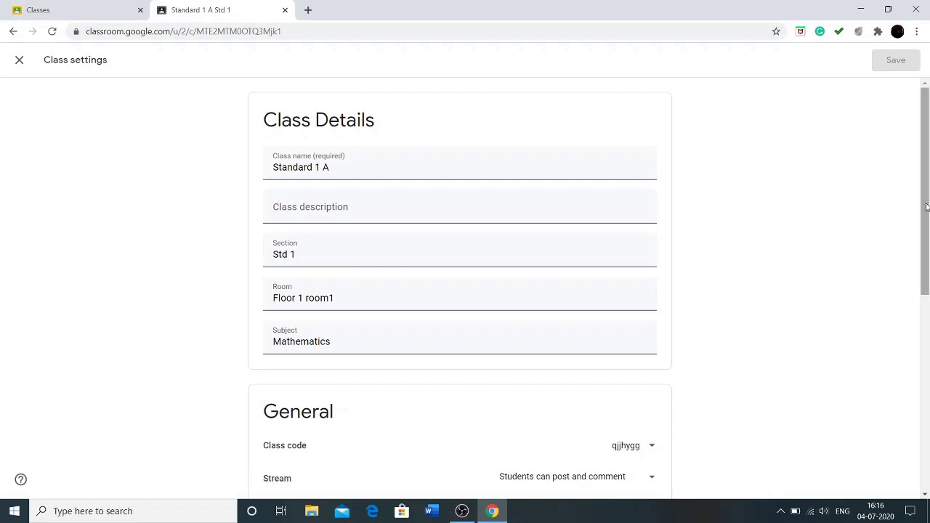
pyautogui.moveTo(925, 207); pyautogui.dragTo(927, 390)
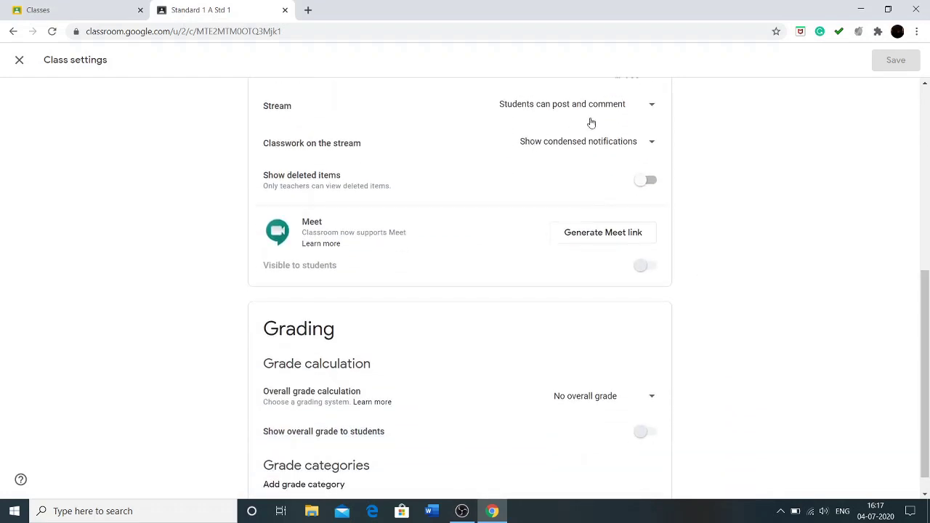
pyautogui.click(652, 108)
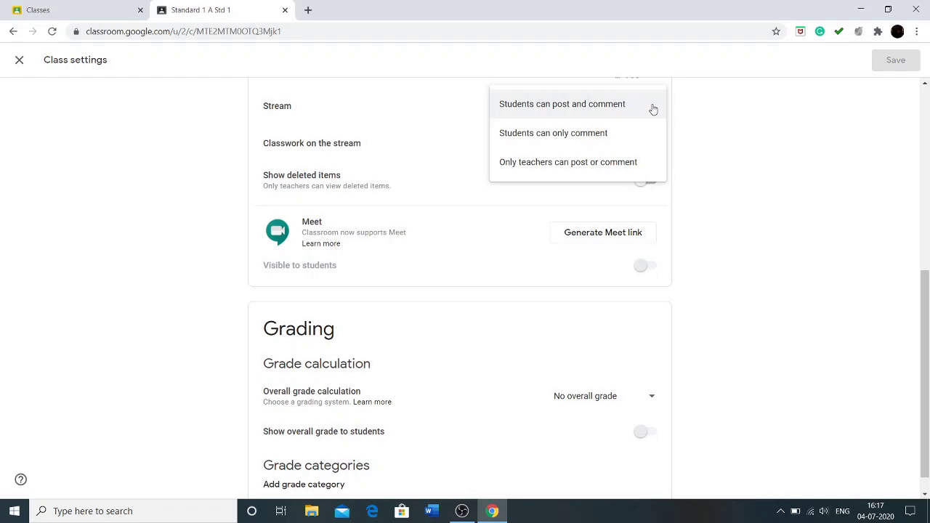
pyautogui.click(602, 162)
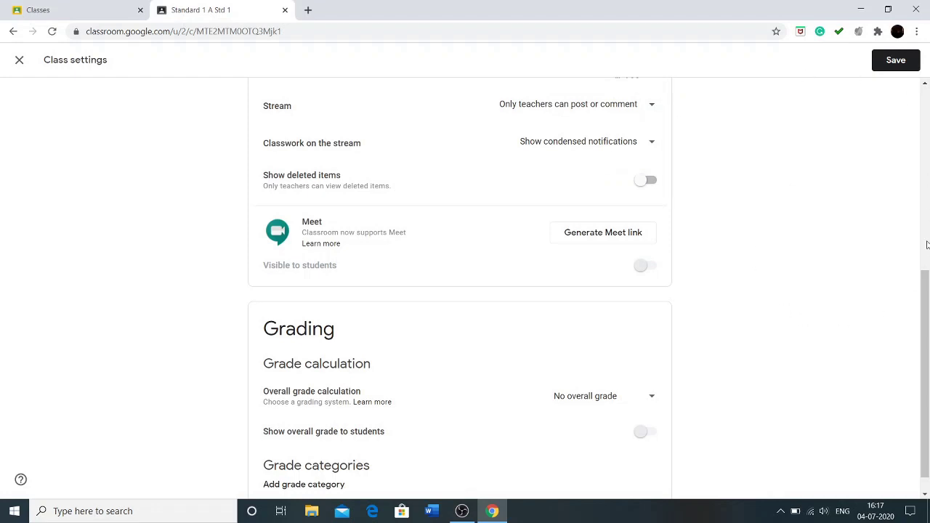
pyautogui.click(891, 64)
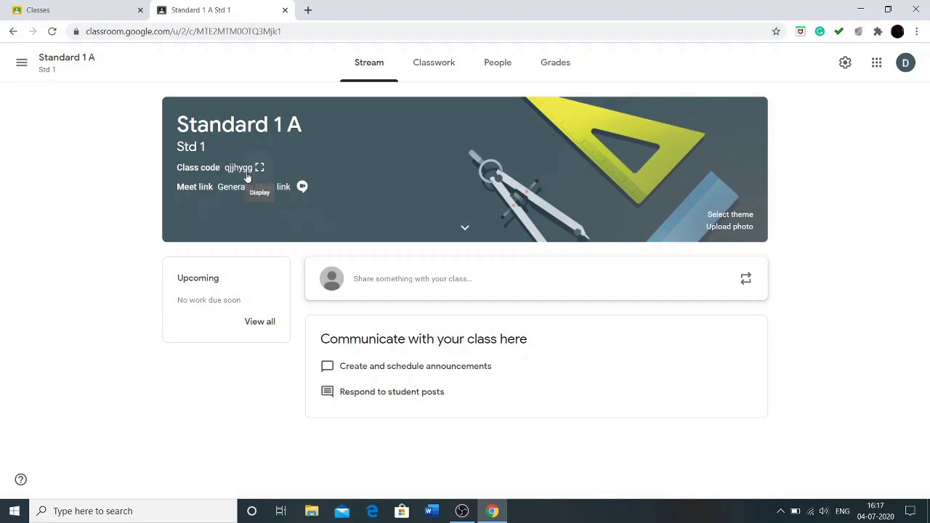
# - View the class-code prompt for joining a class from the other account's class list, and return to Standard 1 A
pyautogui.click(112, 7)
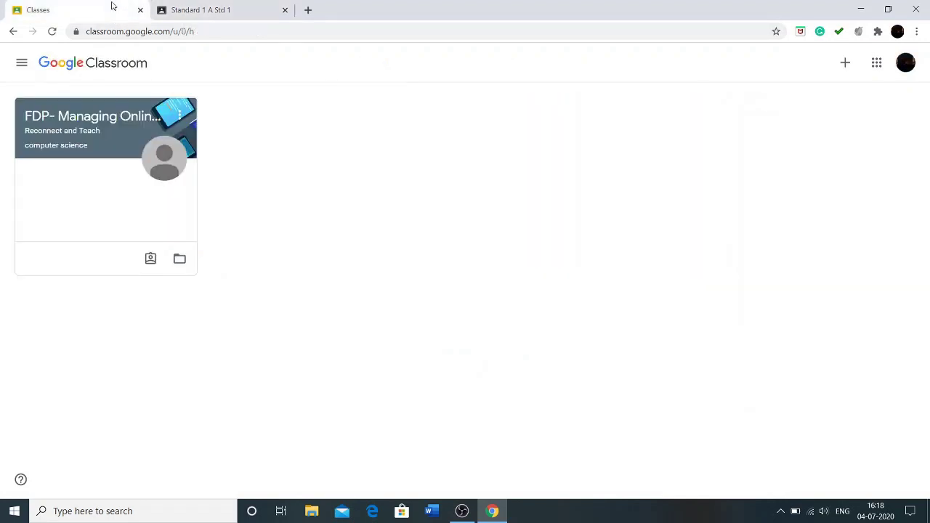
pyautogui.click(847, 63)
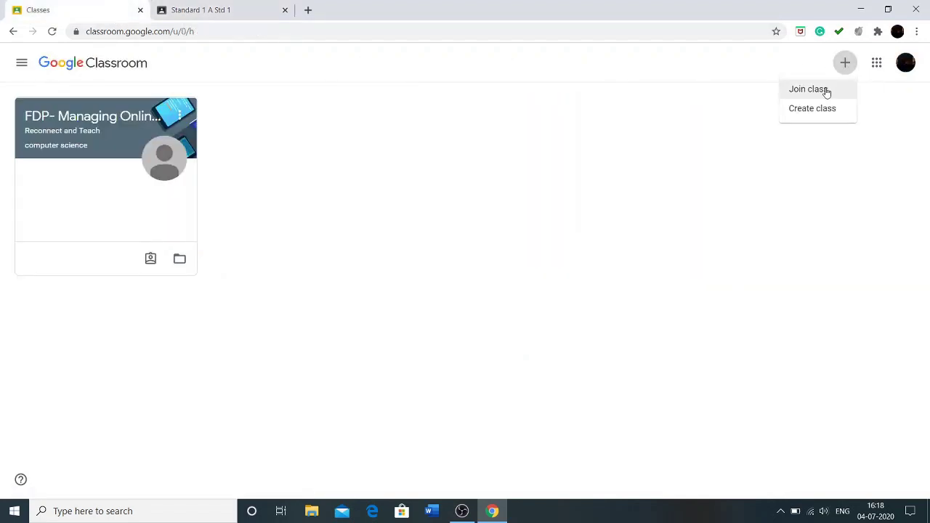
pyautogui.click(826, 90)
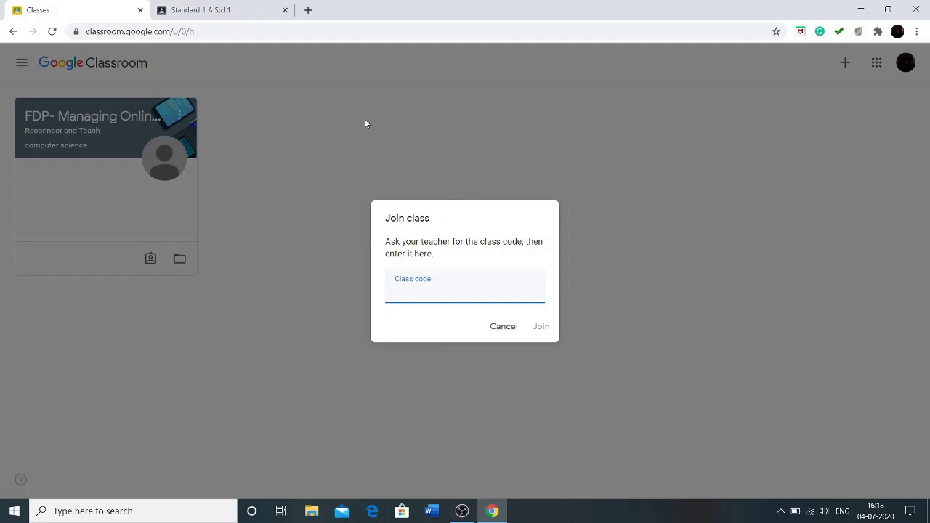
pyautogui.click(226, 11)
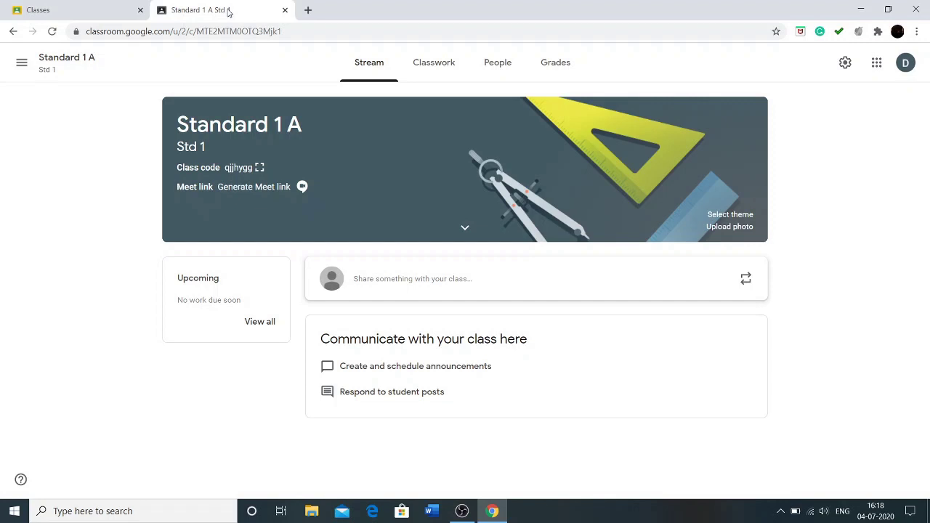
# - Invite a co-teacher to the Standard 1 A class, choosing the second suggested contact's e-mail for names matching "d"
pyautogui.click(500, 64)
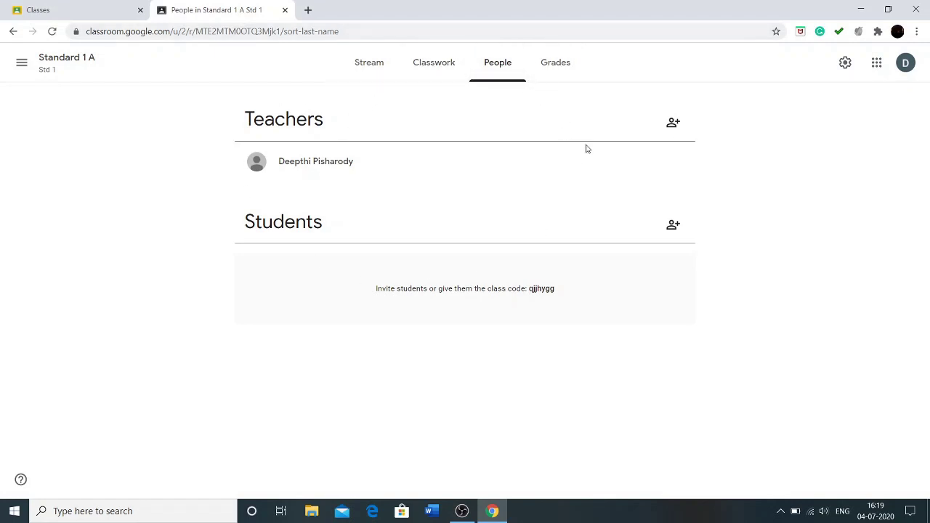
pyautogui.click(674, 123)
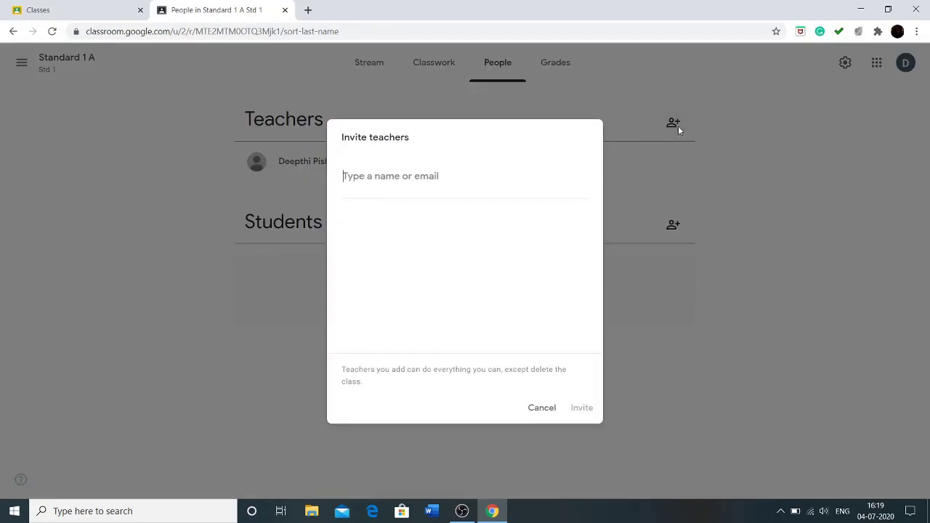
pyautogui.write('dee')
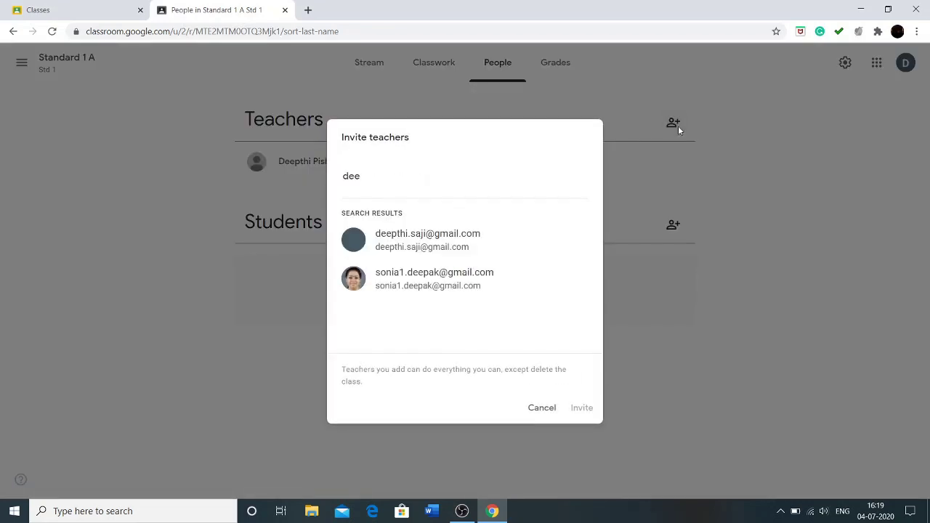
pyautogui.write('pth')
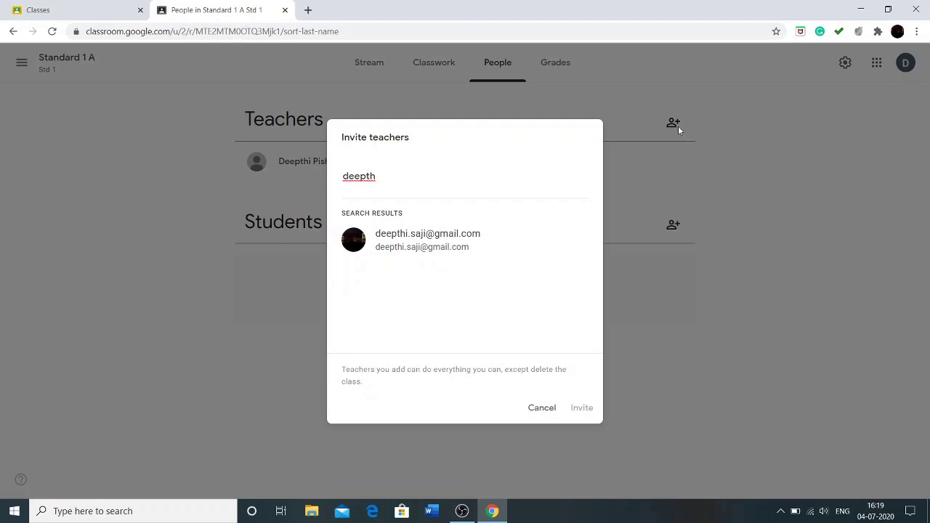
pyautogui.press('BackSpace')
pyautogui.press('BackSpace')
pyautogui.press('BackSpace')
pyautogui.press('BackSpace')
pyautogui.press('BackSpace')
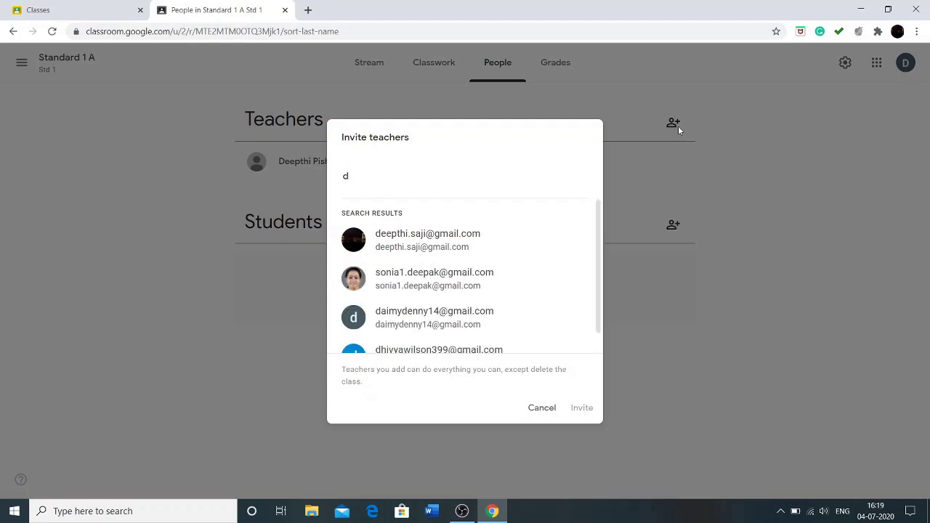
pyautogui.click(456, 280)
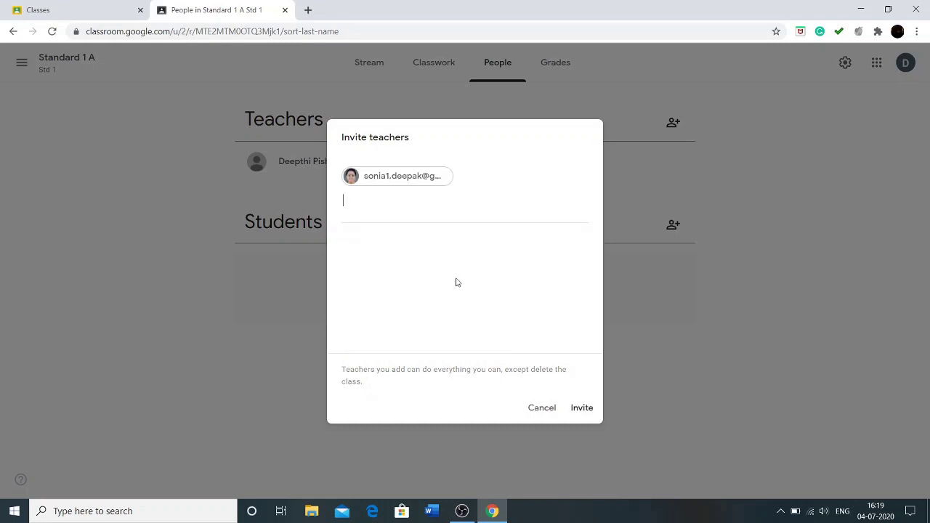
pyautogui.click(582, 409)
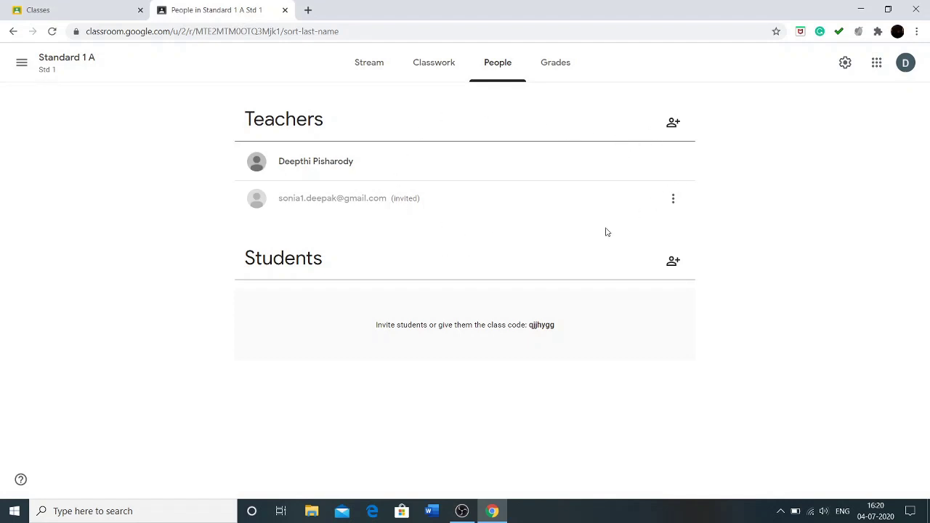
# - Invite a student to the Standard 1 A class, choosing the suggested contact's e-mail
pyautogui.click(675, 263)
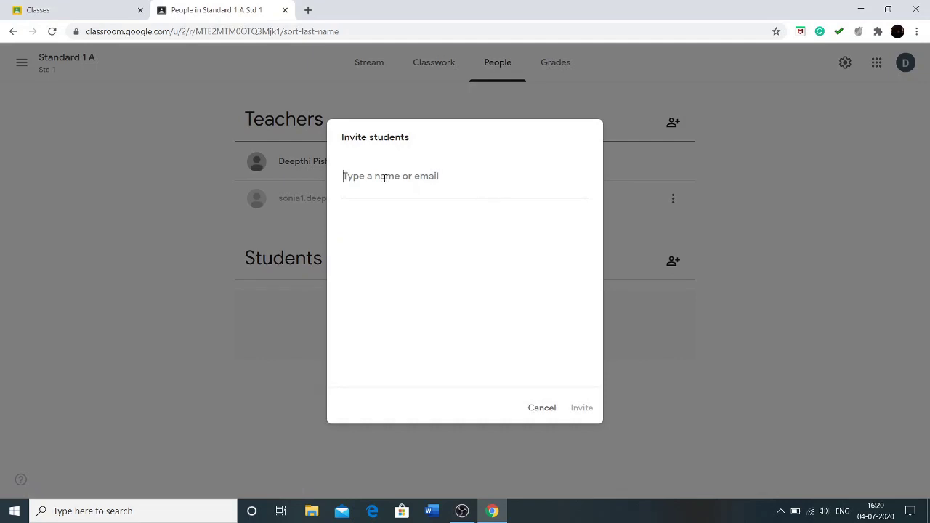
pyautogui.write('ak')
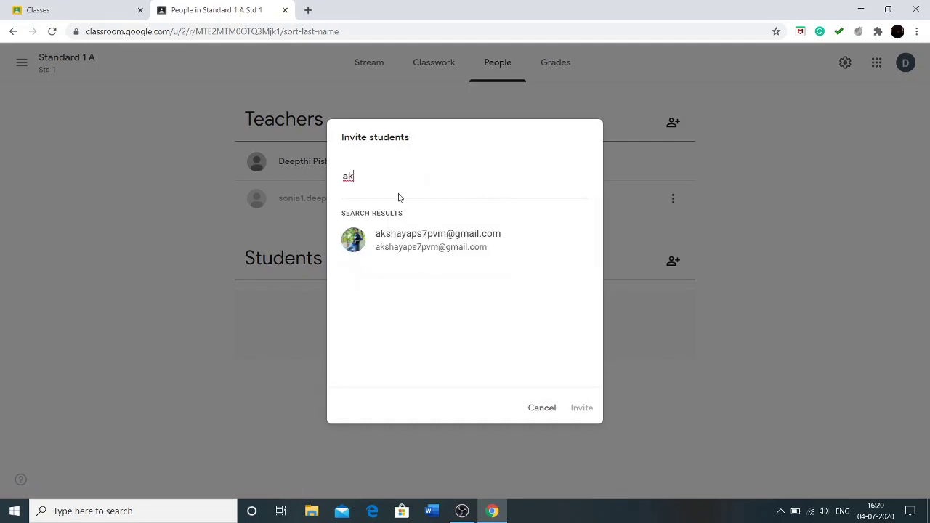
pyautogui.click(407, 236)
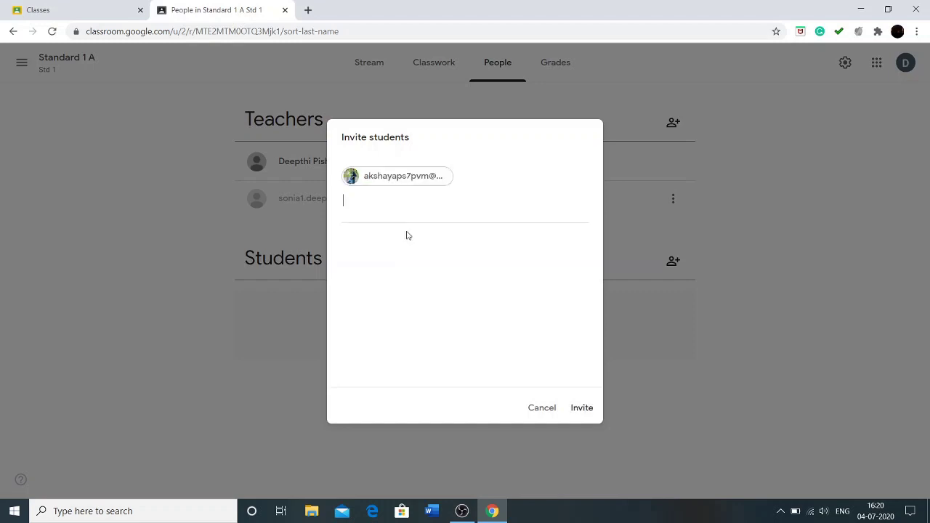
pyautogui.click(584, 409)
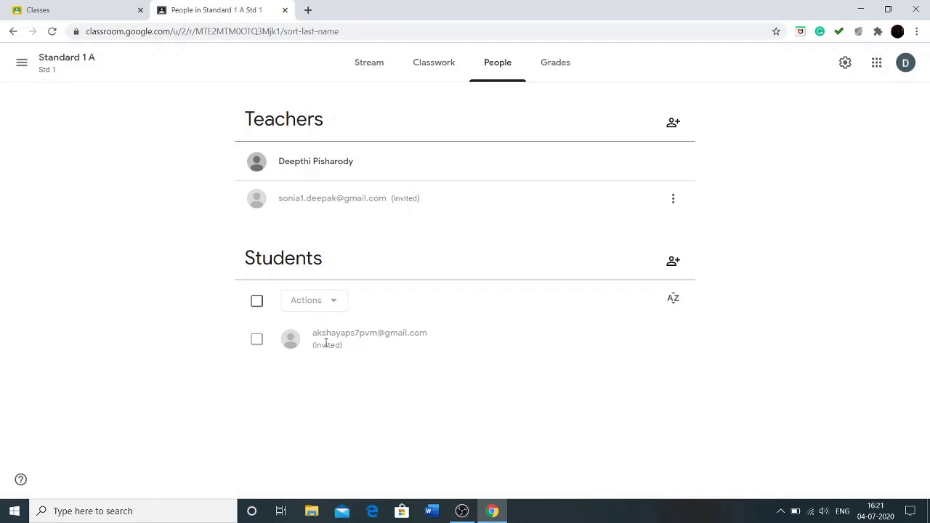
# - Remove the invited student from the class's student list
pyautogui.click(257, 340)
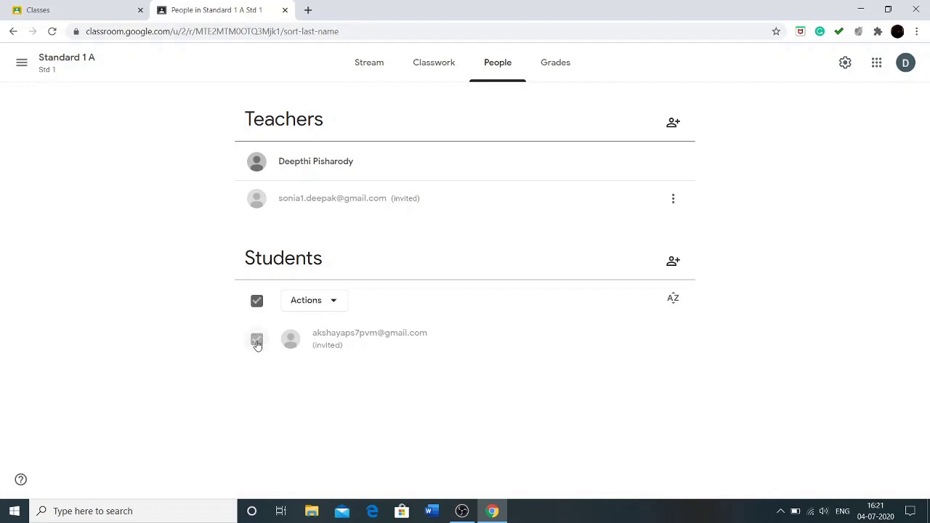
pyautogui.click(336, 302)
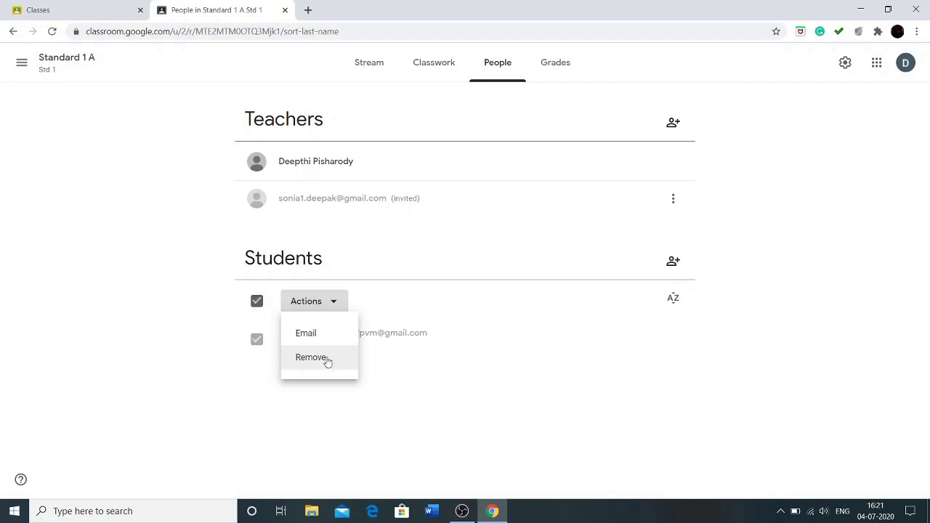
pyautogui.click(327, 358)
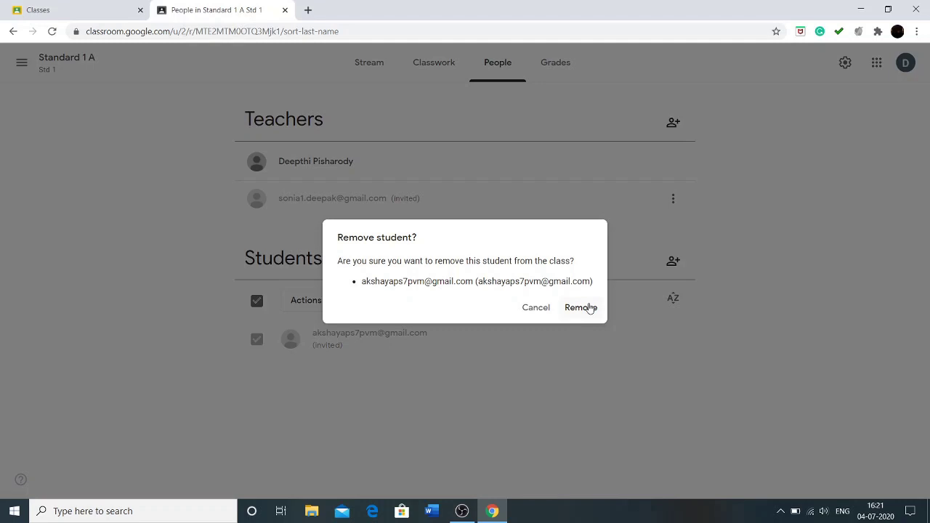
pyautogui.click(590, 309)
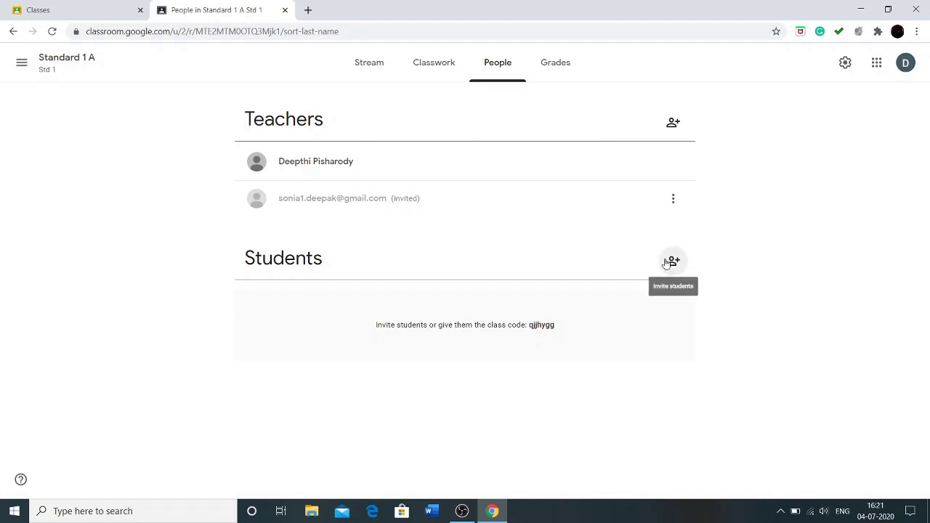
# - Look at the Stream page and at the kinds of items that can be created on the Classwork page
pyautogui.click(369, 63)
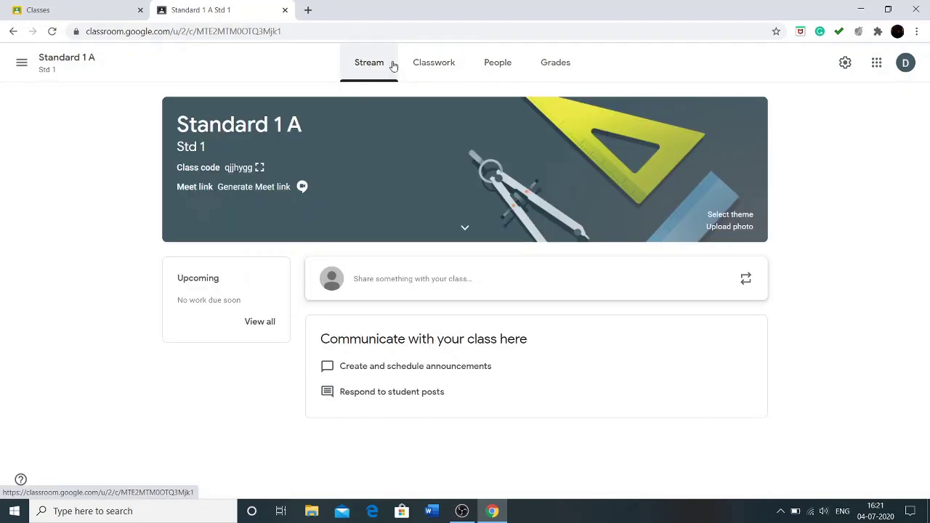
pyautogui.click(429, 64)
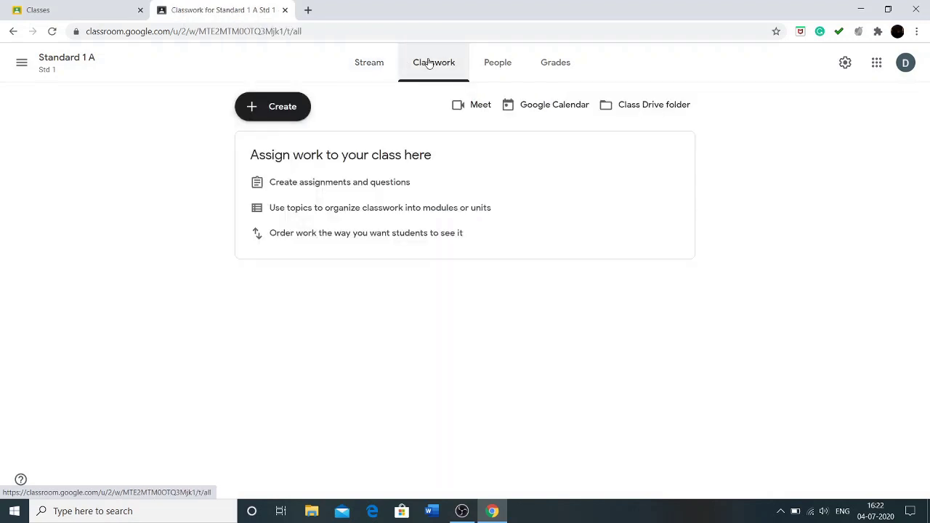
pyautogui.click(276, 117)
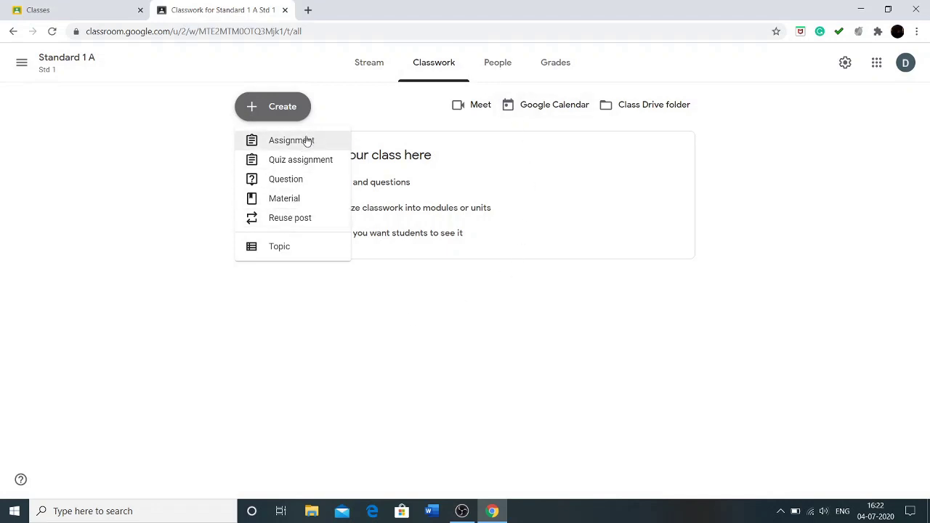
pyautogui.click(383, 333)
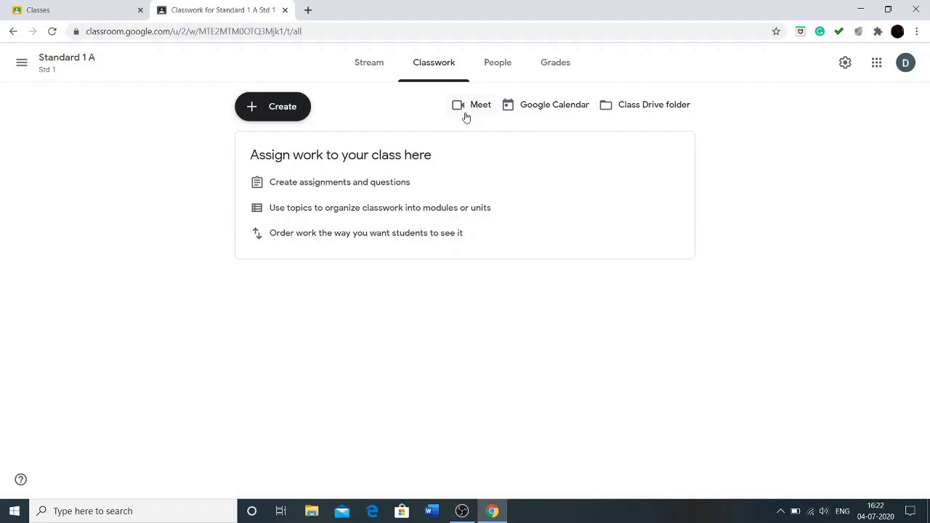
# - Open the class's Google Calendar and hide the Problem Solving, III semester CS and V Semester (CS) calendars, leaving Standard 1 A Std 1 shown
pyautogui.click(547, 104)
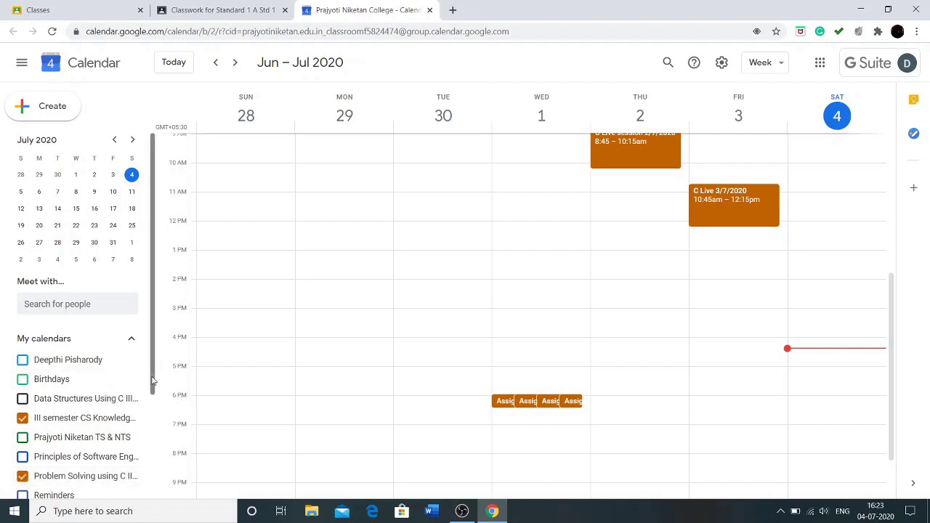
pyautogui.moveTo(153, 379); pyautogui.dragTo(161, 428)
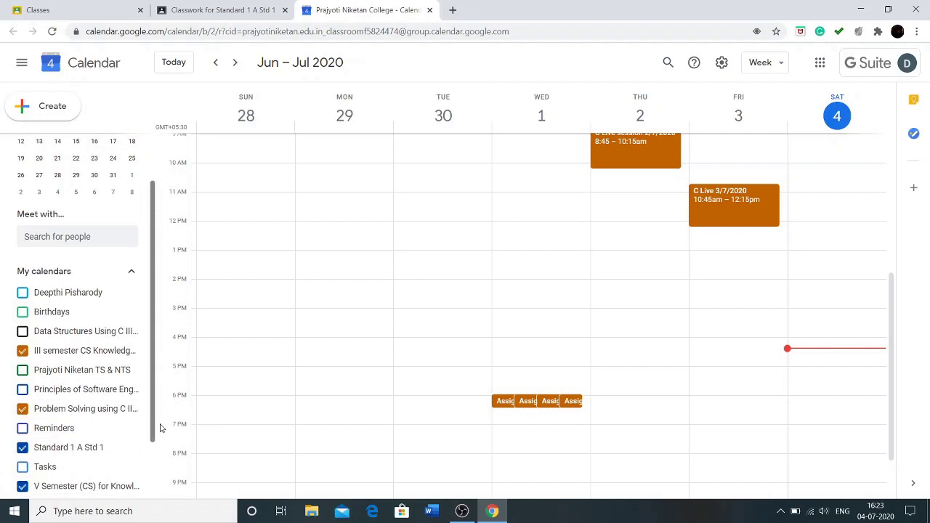
pyautogui.click(22, 411)
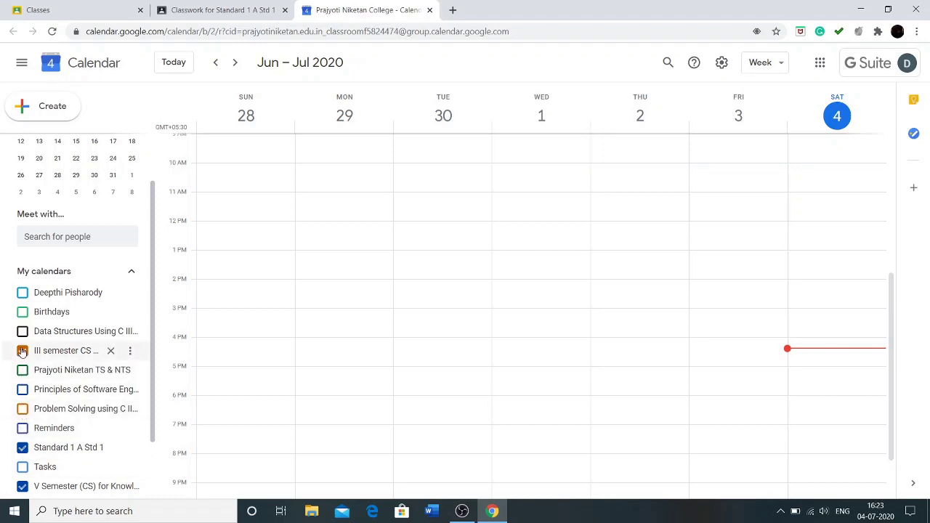
pyautogui.click(22, 351)
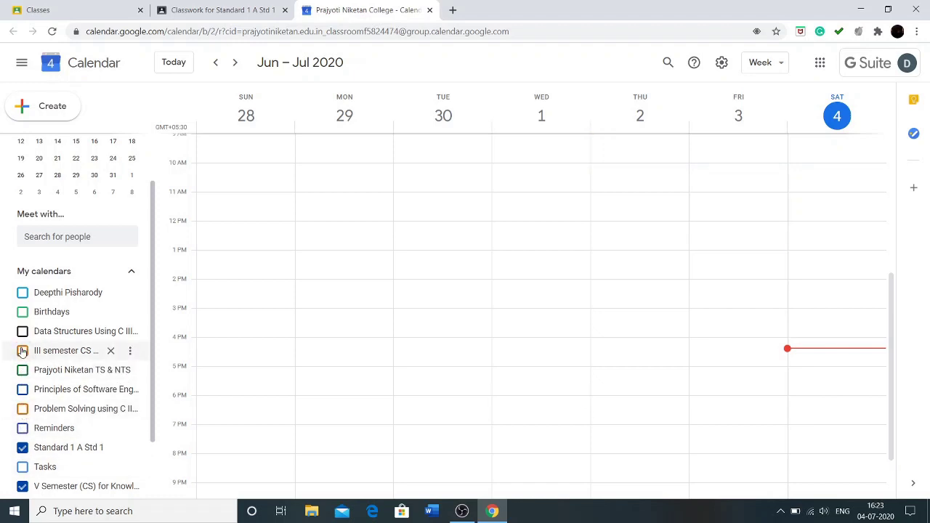
pyautogui.click(23, 486)
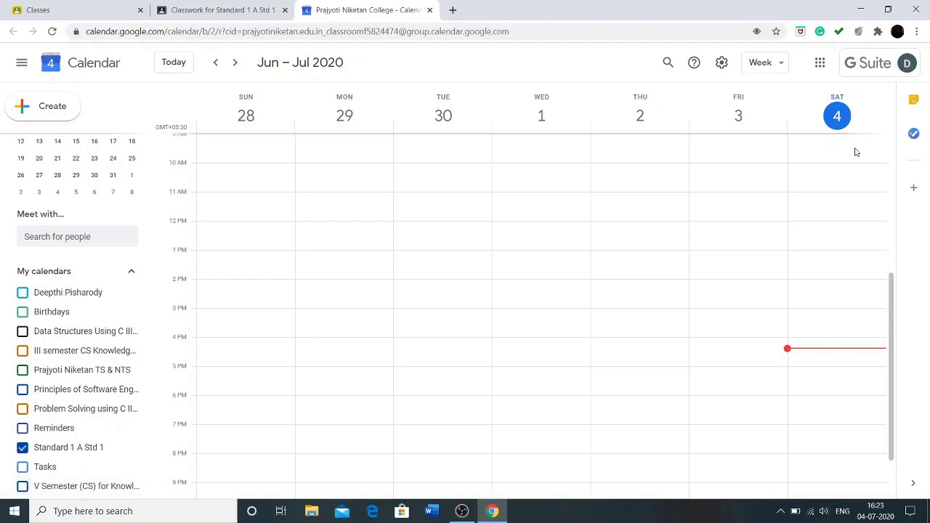
# - Start a Standard 1 A Std 1 calendar event on Jul 4, 2020 from 9:30 to 10:30am, and discard it
pyautogui.click(828, 157)
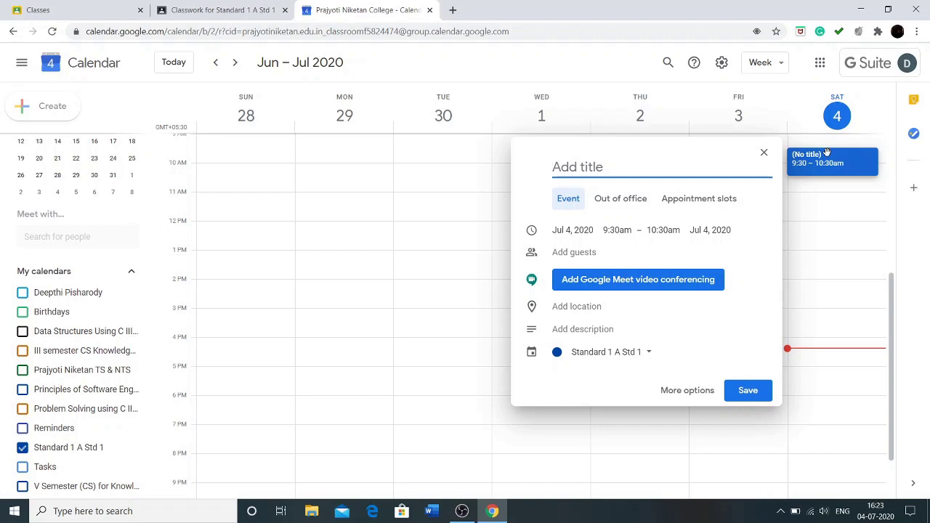
pyautogui.click(836, 247)
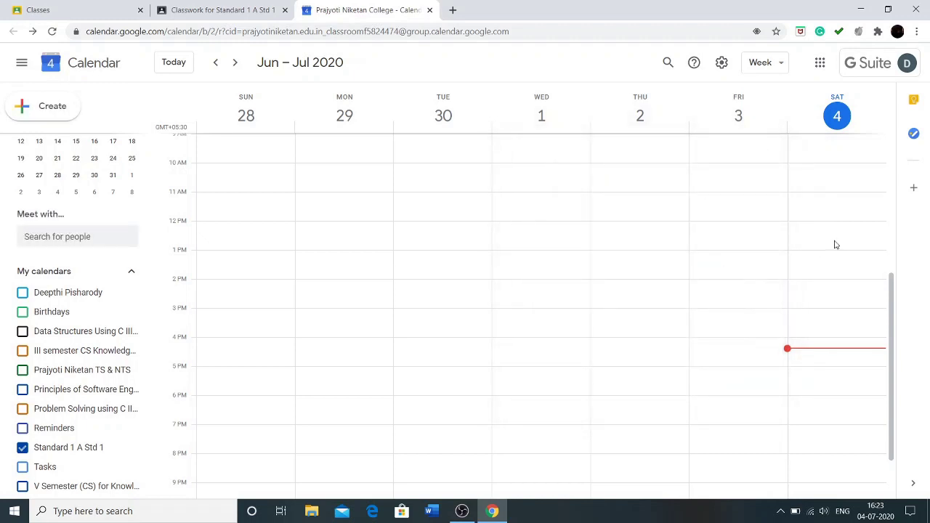
# - Start a Standard 1 A Std 1 calendar event on Jul 4, 2020 from 12:30 to 1:30pm and title it Exam
pyautogui.click(836, 245)
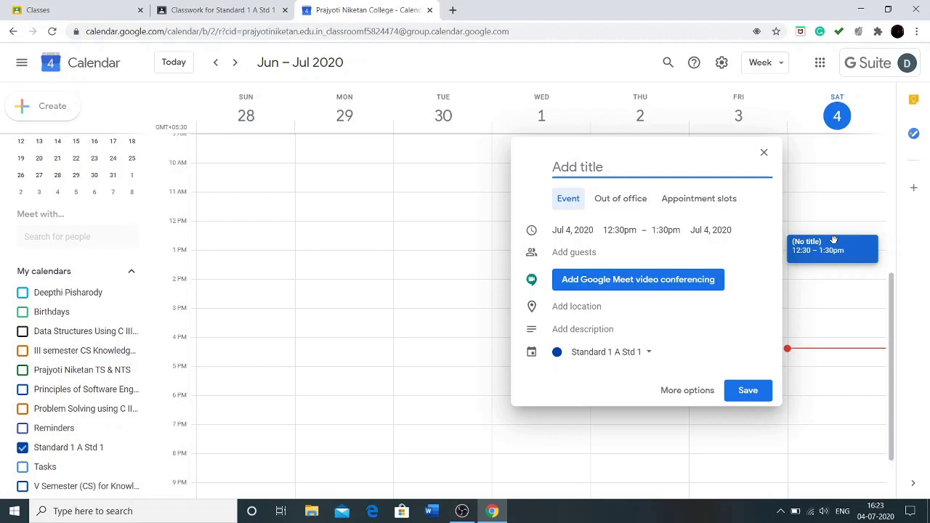
pyautogui.write('My cl')
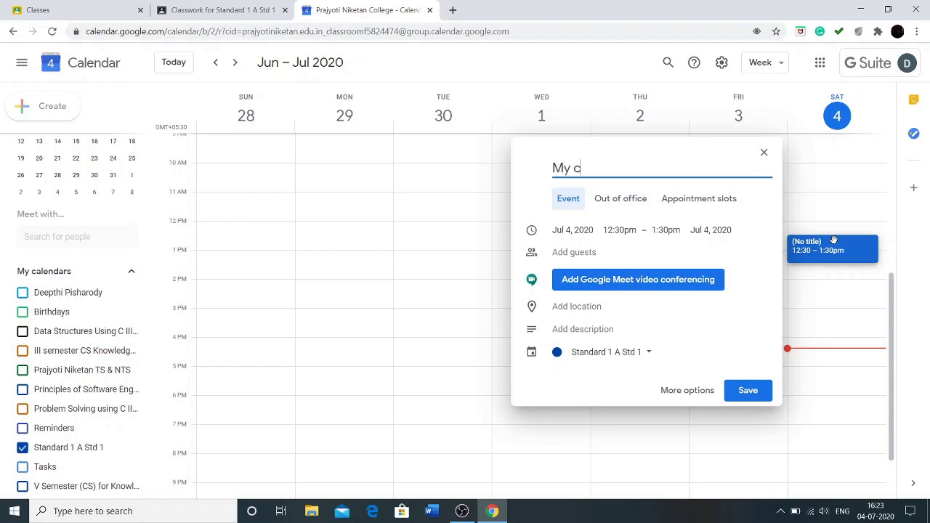
pyautogui.write('as')
pyautogui.press('BackSpace')
pyautogui.press('BackSpace')
pyautogui.press('BackSpace')
pyautogui.press('BackSpace')
pyautogui.press('BackSpace')
pyautogui.press('BackSpace')
pyautogui.press('BackSpace')
pyautogui.write('Exam')
# - Set the Exam event's start time to 9:15pm and save it with Google Meet video conferencing
pyautogui.click(615, 230)
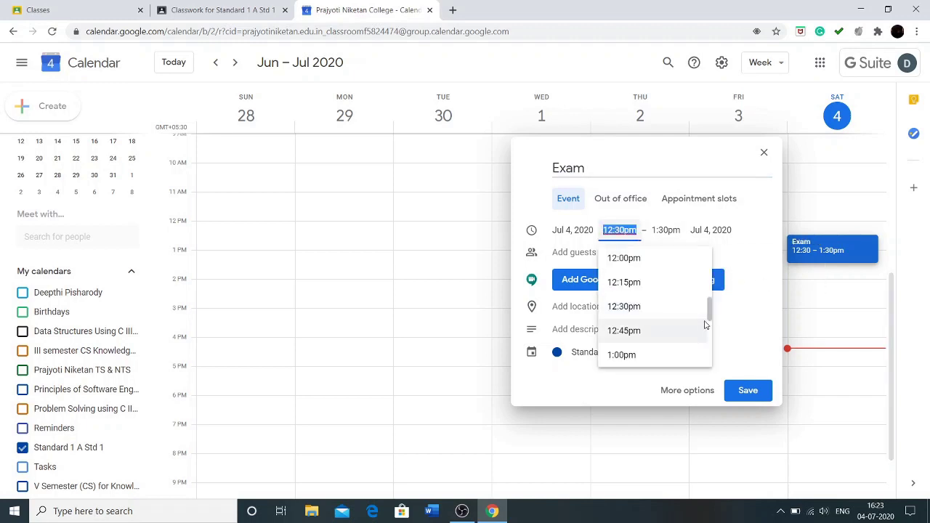
pyautogui.click(710, 314)
pyautogui.moveTo(711, 314); pyautogui.dragTo(711, 350)
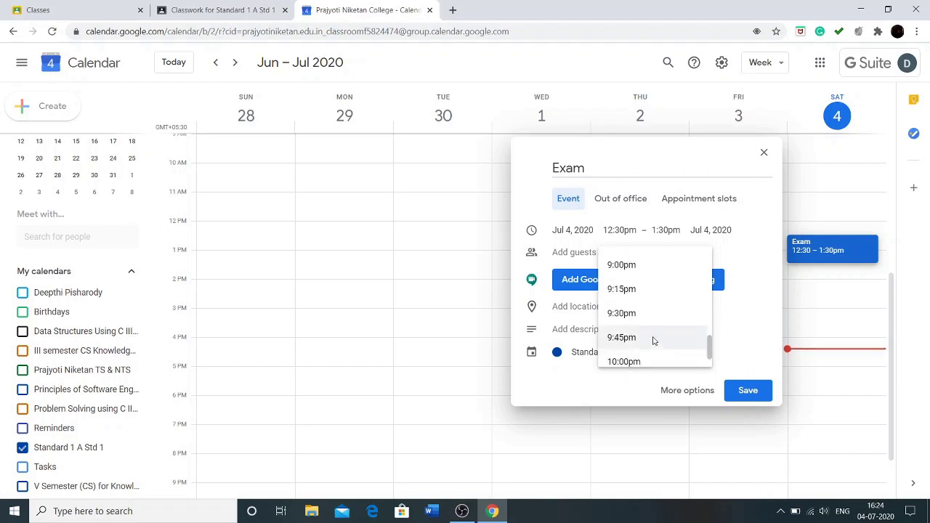
pyautogui.click(647, 288)
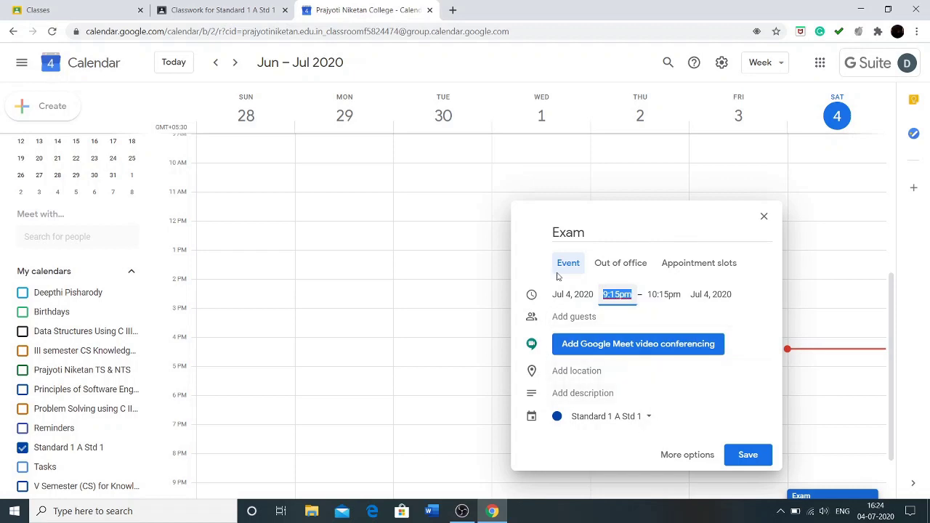
pyautogui.click(625, 348)
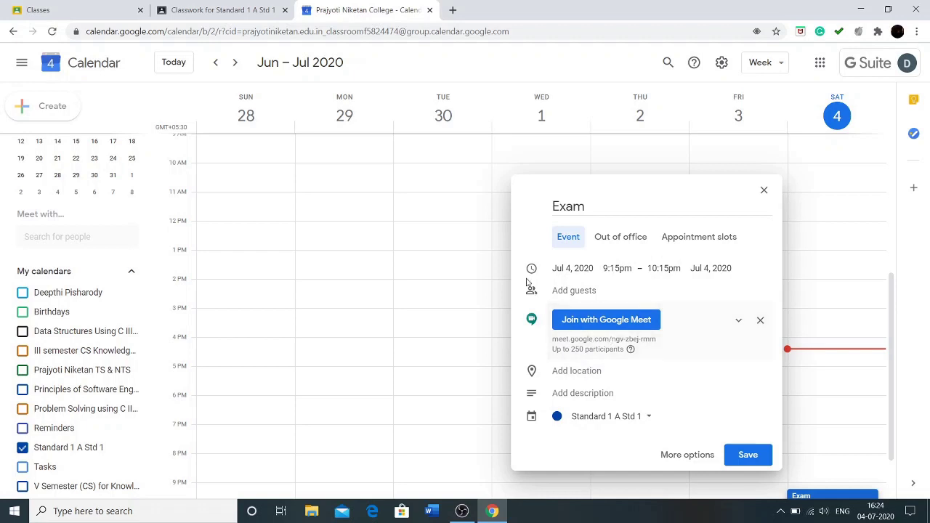
pyautogui.click(747, 456)
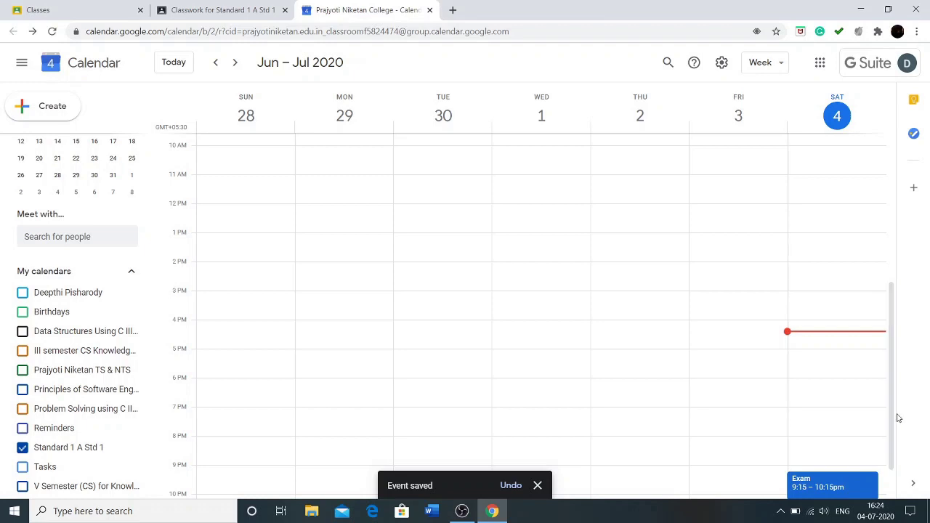
# - Look at the saved Exam event's details, and close the calendar
pyautogui.scroll(-1, 898, 436)
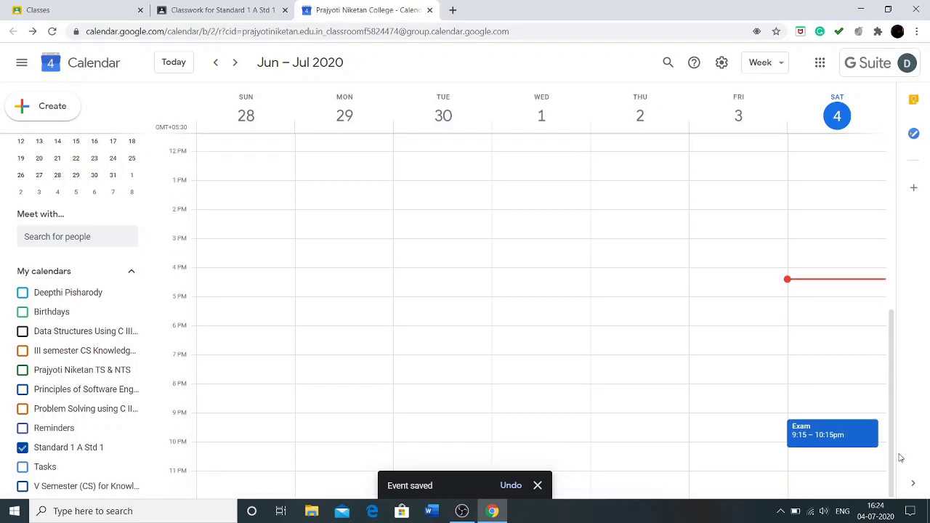
pyautogui.click(833, 439)
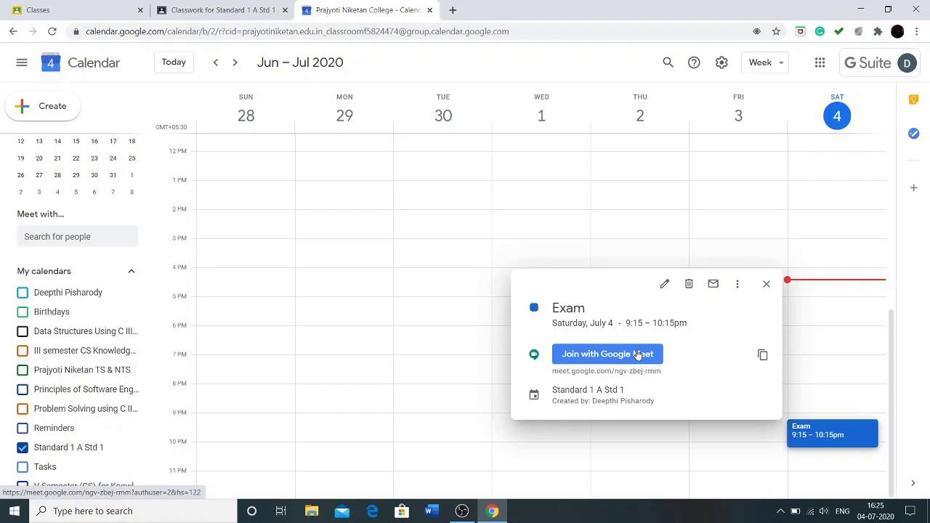
pyautogui.click(430, 11)
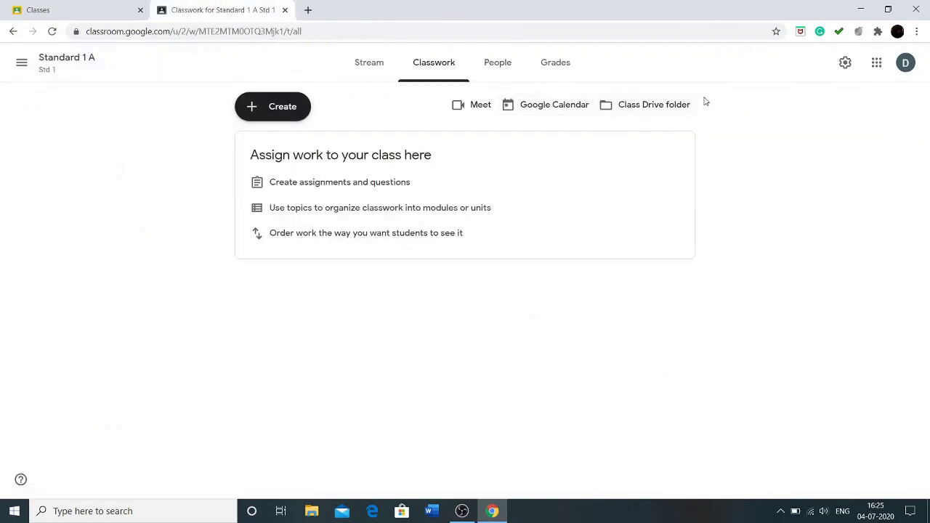
# - Look at the class Drive folder and the Grades page of Standard 1 A
pyautogui.click(649, 105)
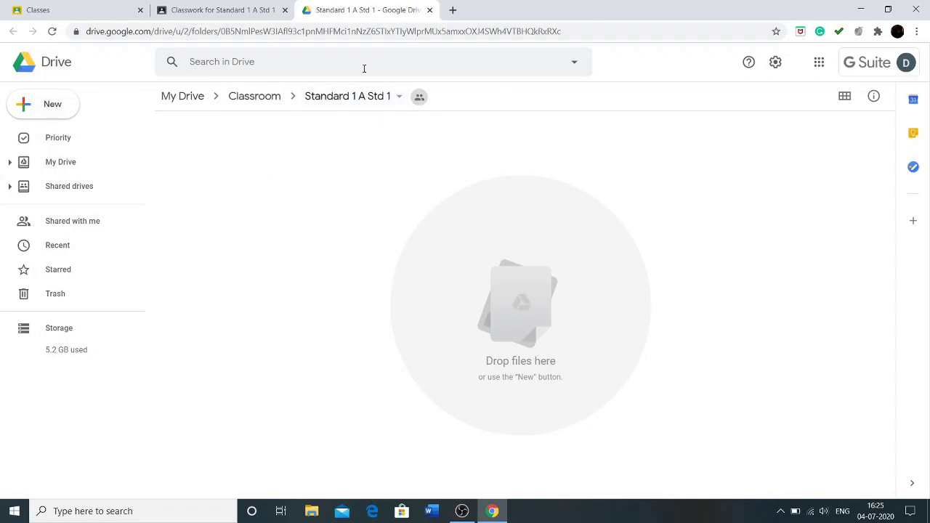
pyautogui.click(227, 10)
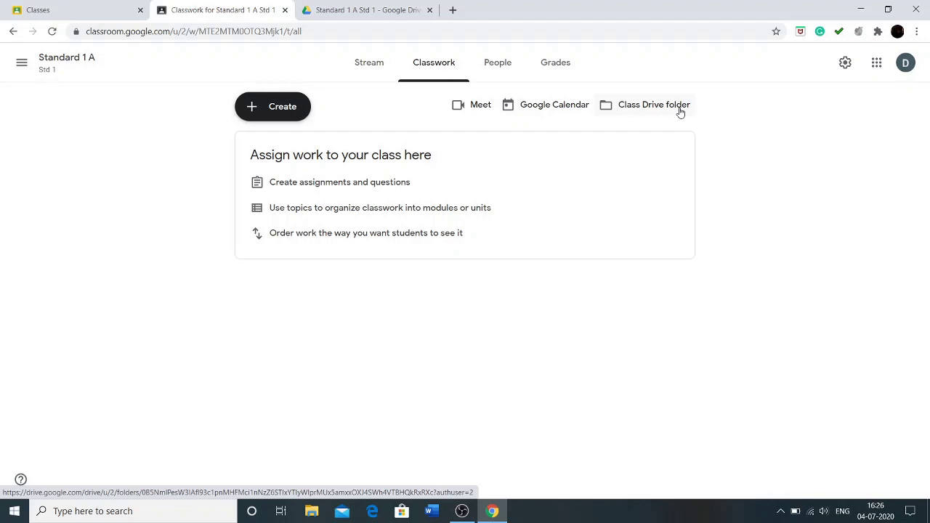
pyautogui.click(563, 67)
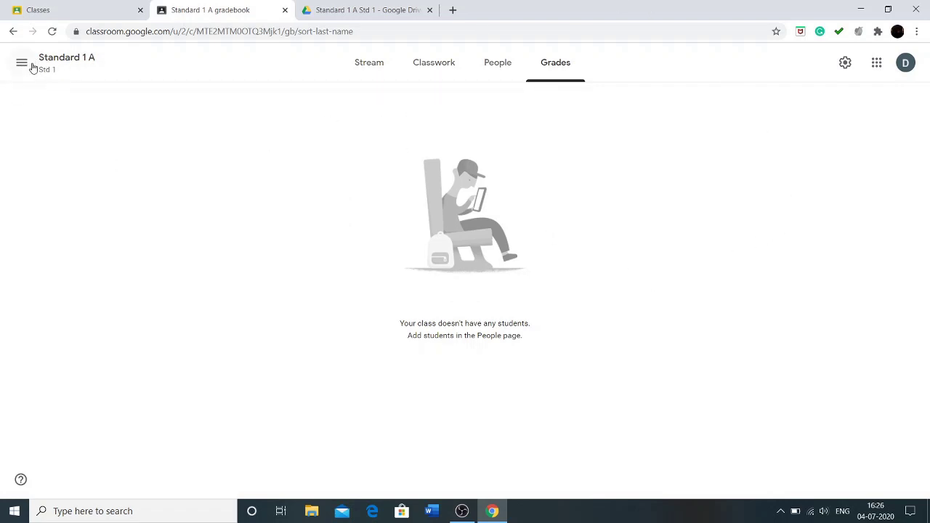
# - Look at the gradebook of the Problem Solving using C class, and return to the Standard 1 A class
pyautogui.click(21, 63)
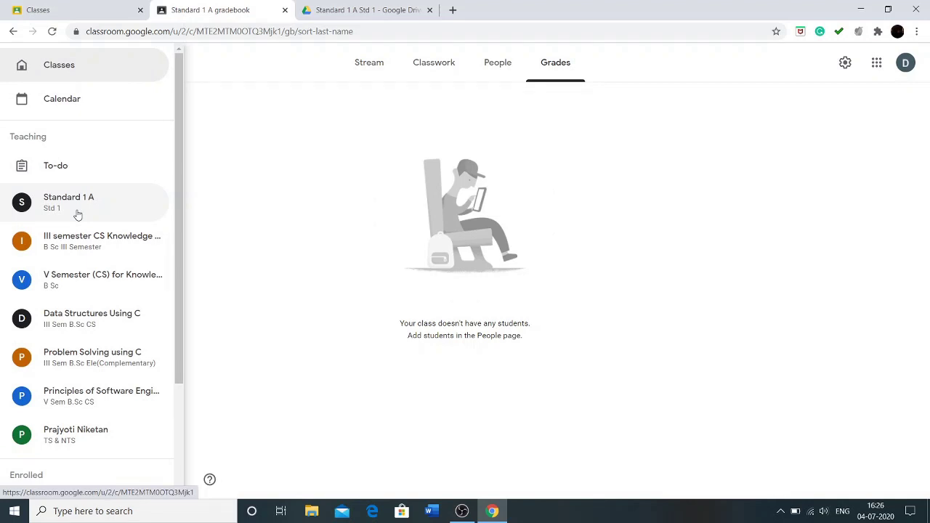
pyautogui.click(104, 348)
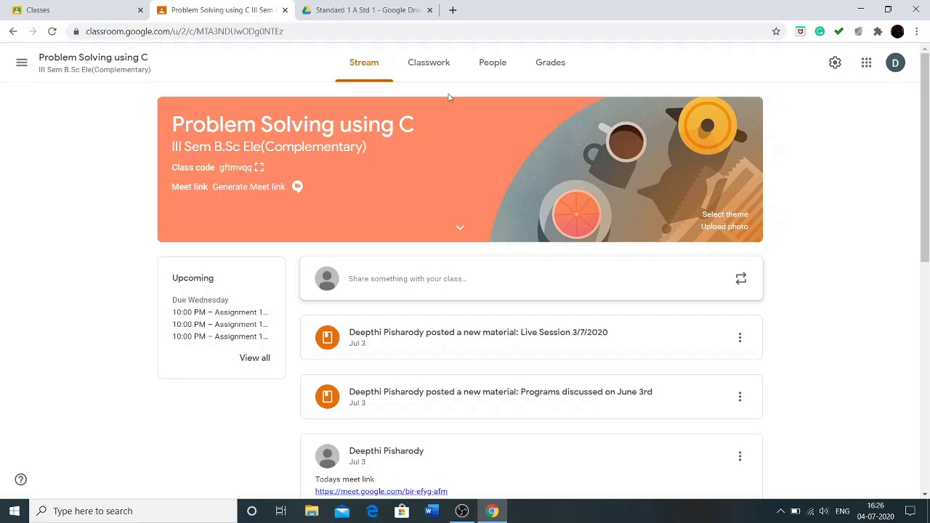
pyautogui.click(549, 64)
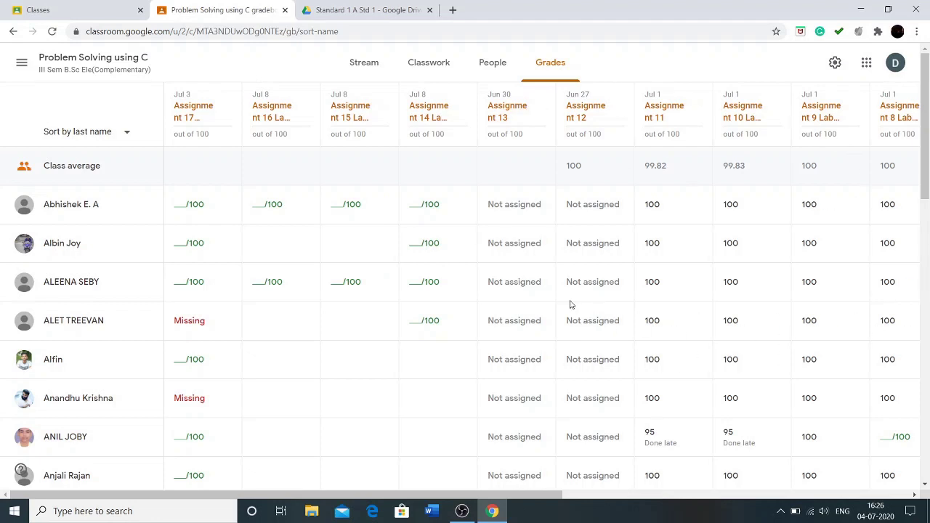
pyautogui.click(22, 64)
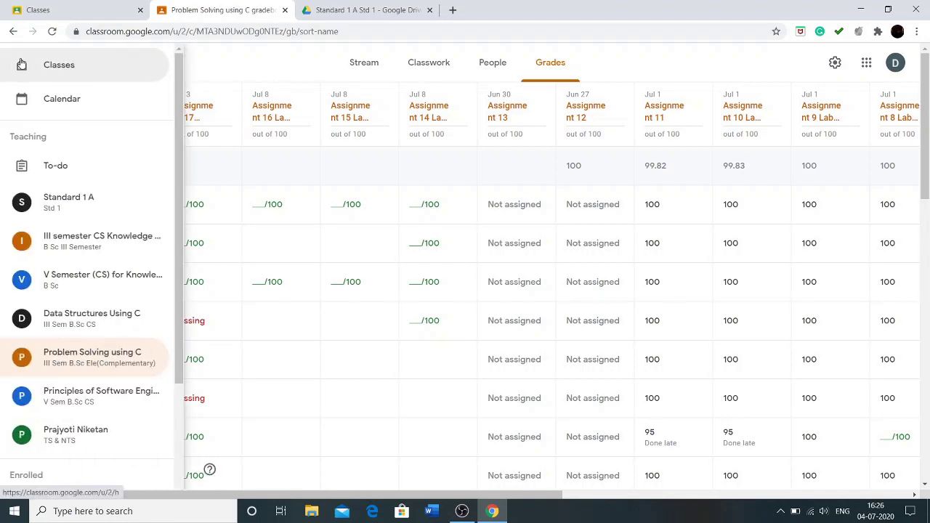
pyautogui.click(53, 198)
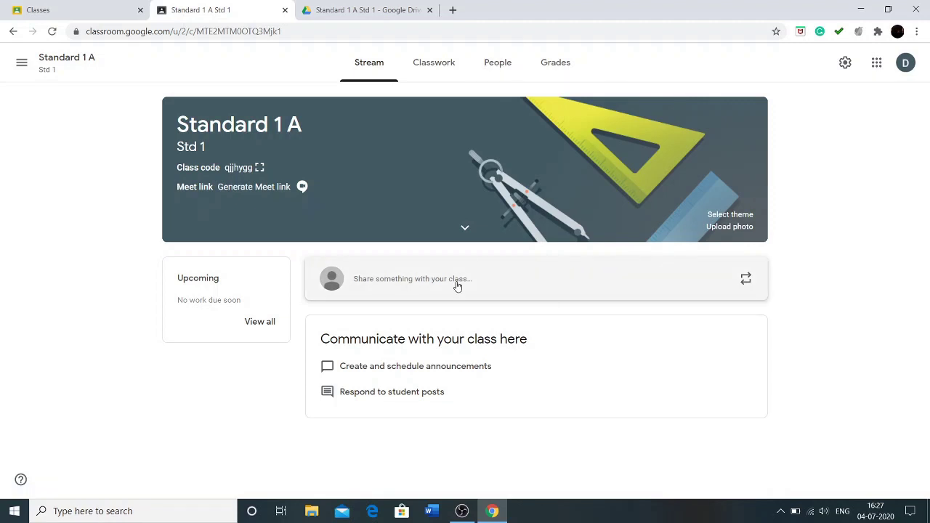
# - Draft the Stream announcement "Study lesson 1" for all students, look at its scheduling options, and discard it
pyautogui.click(415, 279)
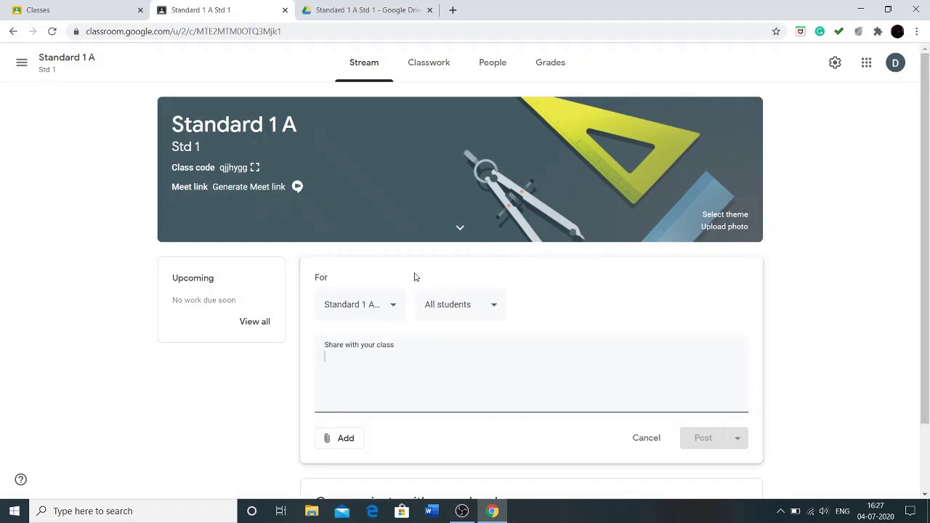
pyautogui.write('Stu')
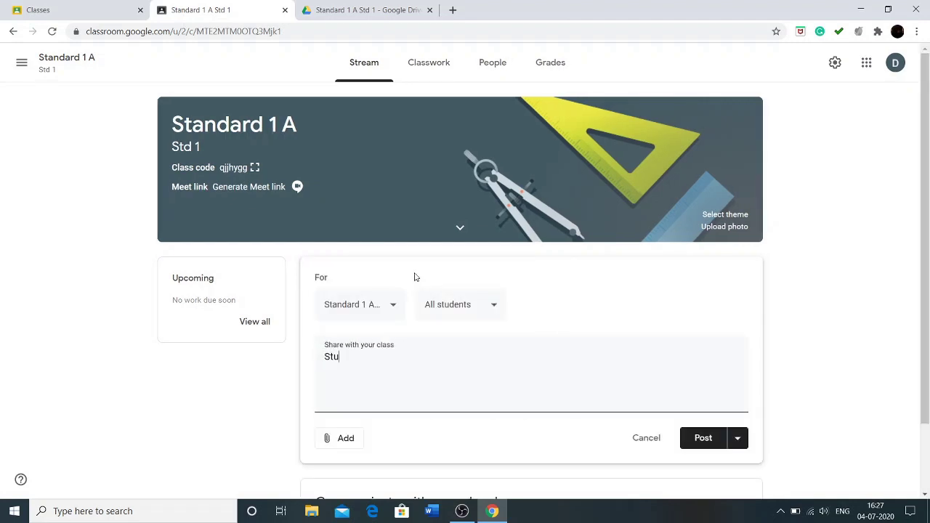
pyautogui.write('dy lesson 1')
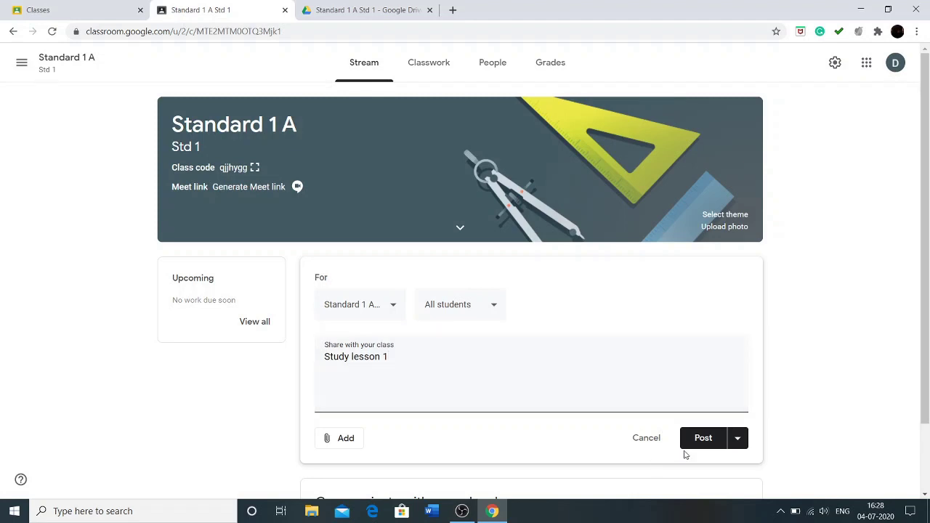
pyautogui.click(738, 438)
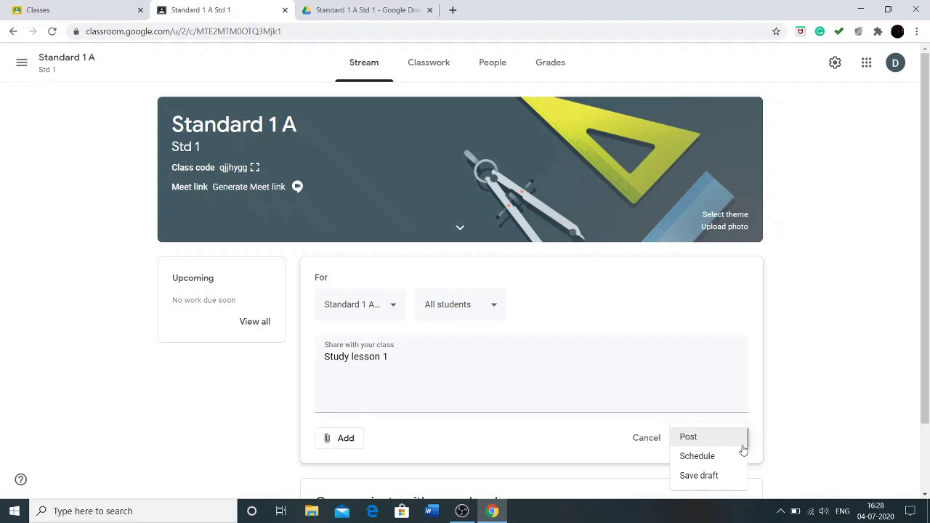
pyautogui.click(698, 456)
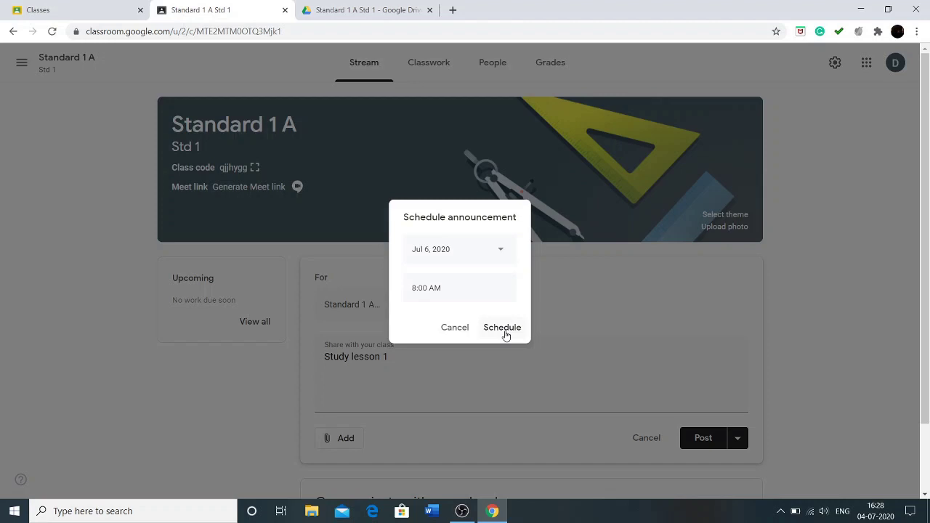
pyautogui.click(453, 328)
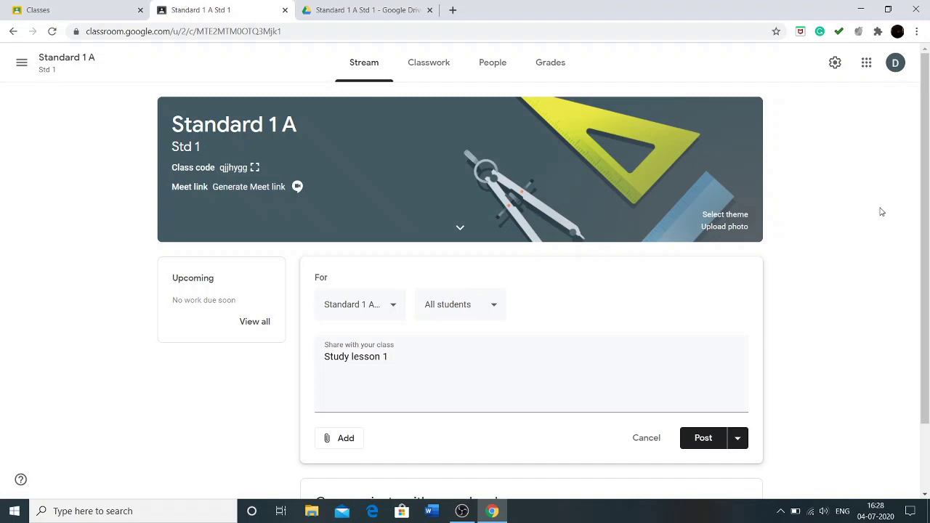
pyautogui.click(433, 71)
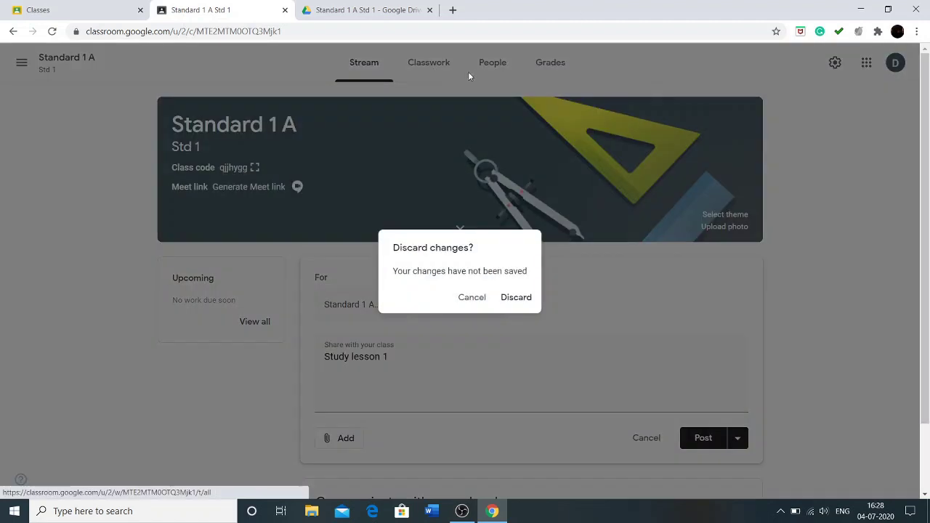
pyautogui.click(517, 298)
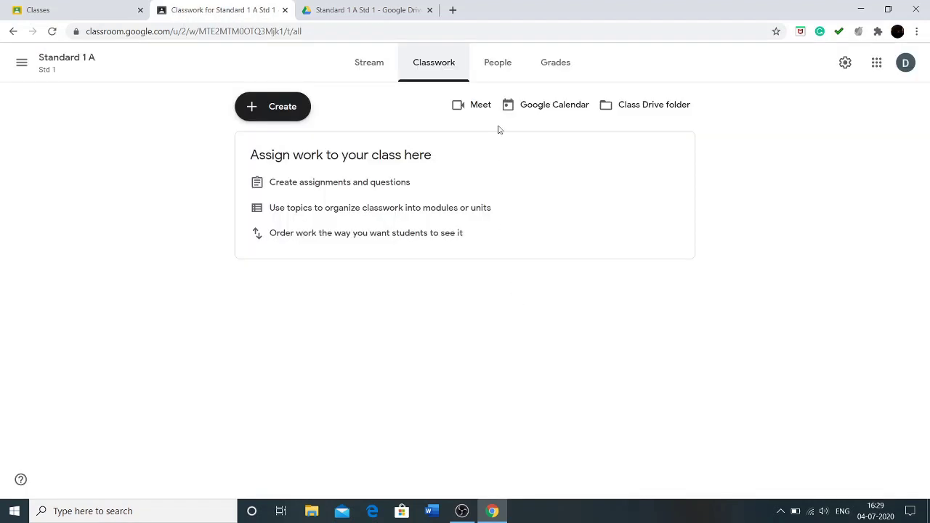
# - Remove the invited teacher from the Standard 1 A class
pyautogui.click(498, 67)
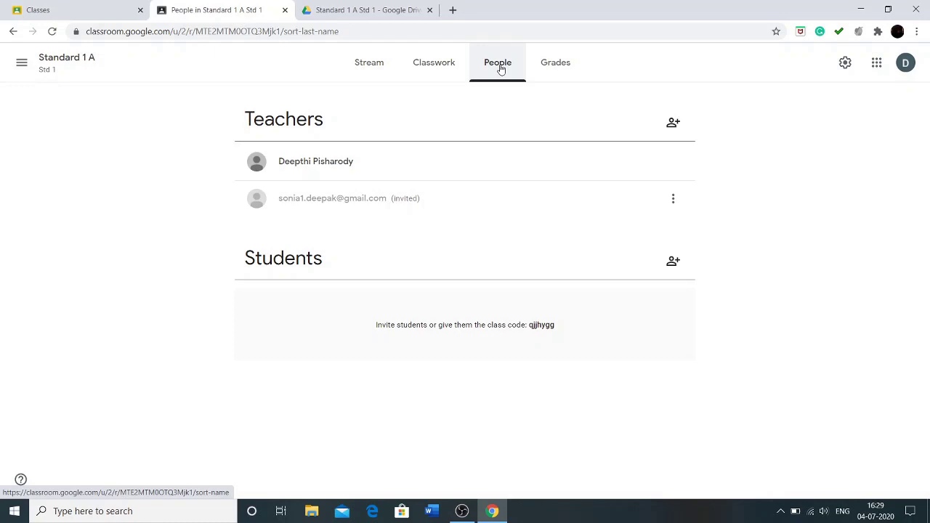
pyautogui.click(672, 202)
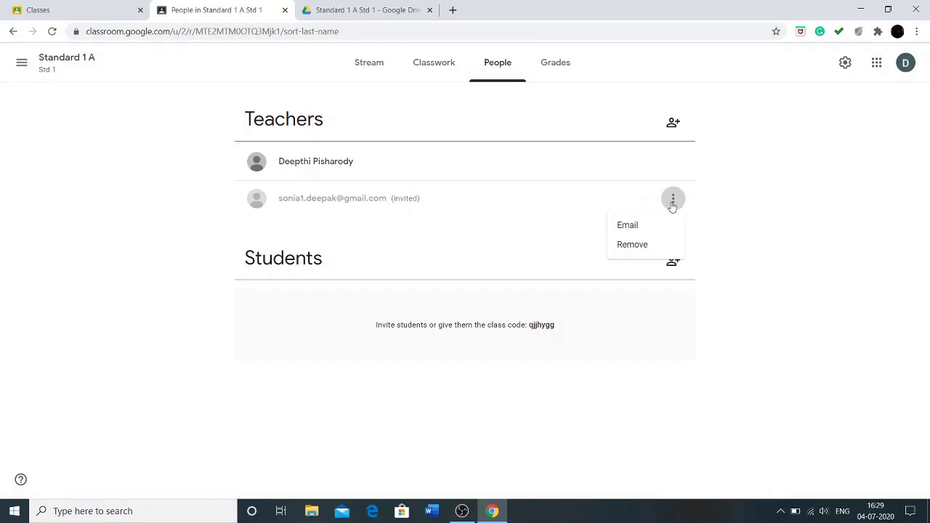
pyautogui.click(645, 244)
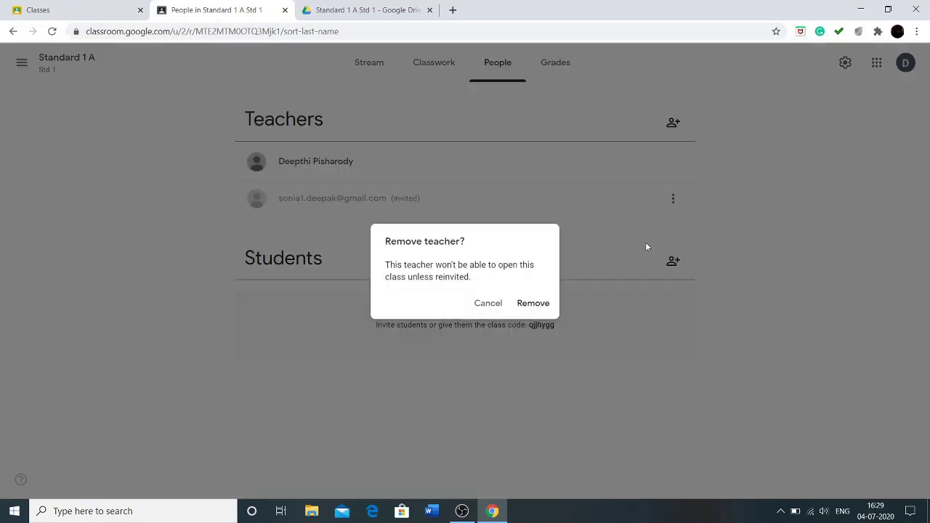
pyautogui.click(536, 306)
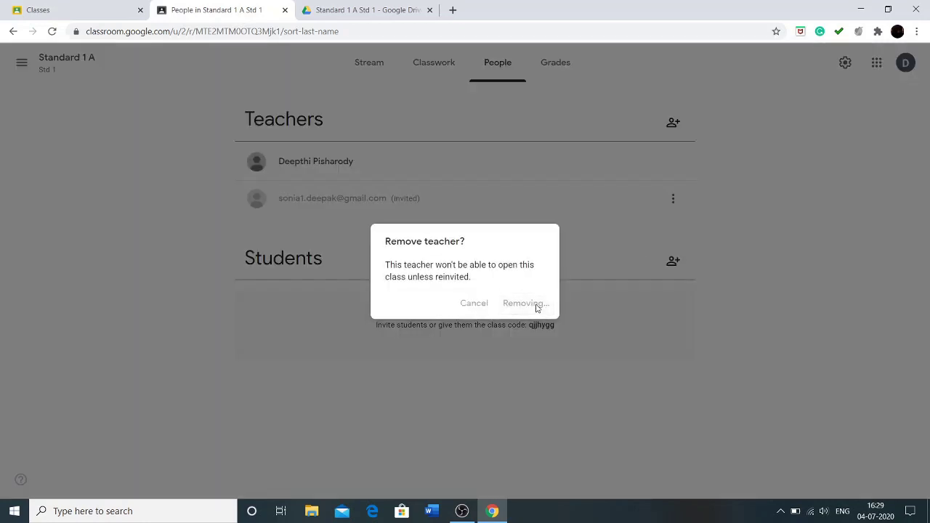
pyautogui.click(462, 511)
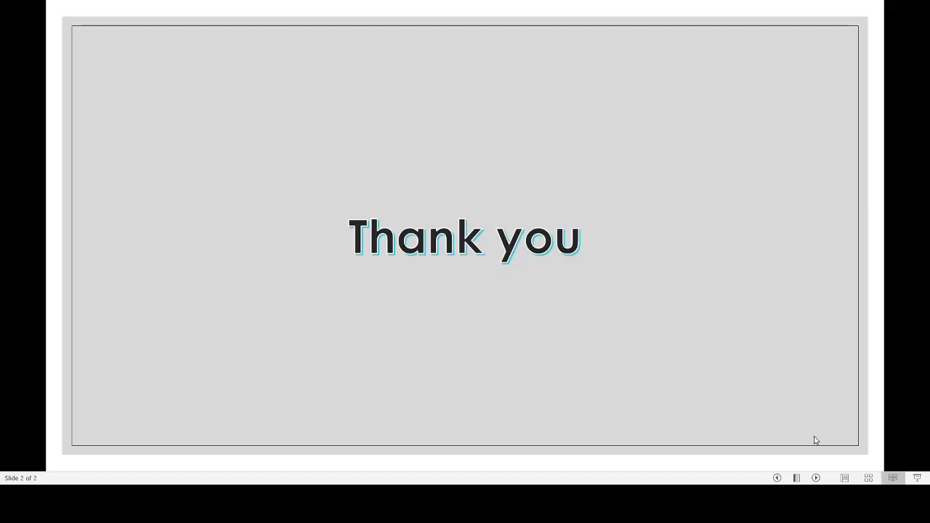